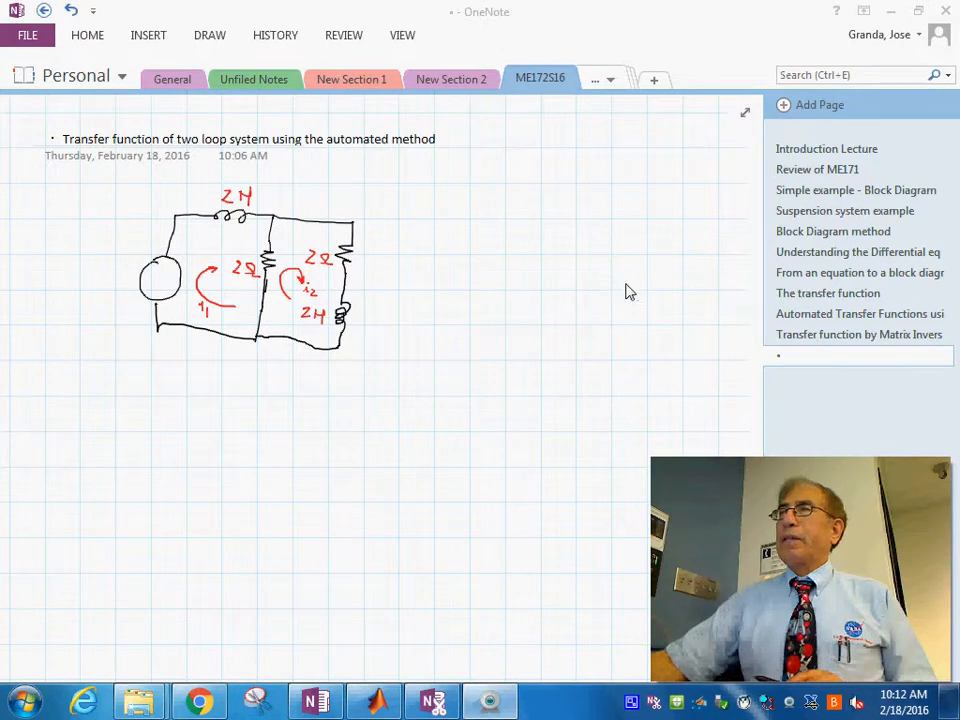
- Close the webcam preview window covering the notebook page
{"action": "right_click", "coordinate": [700, 525]}
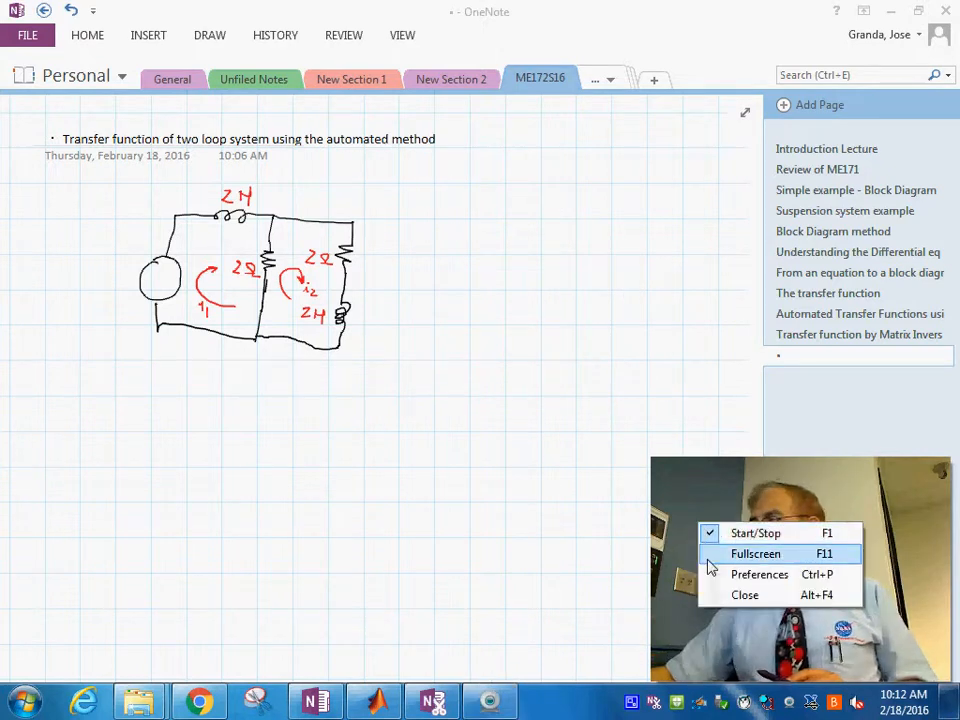
{"action": "left_click", "coordinate": [745, 596]}
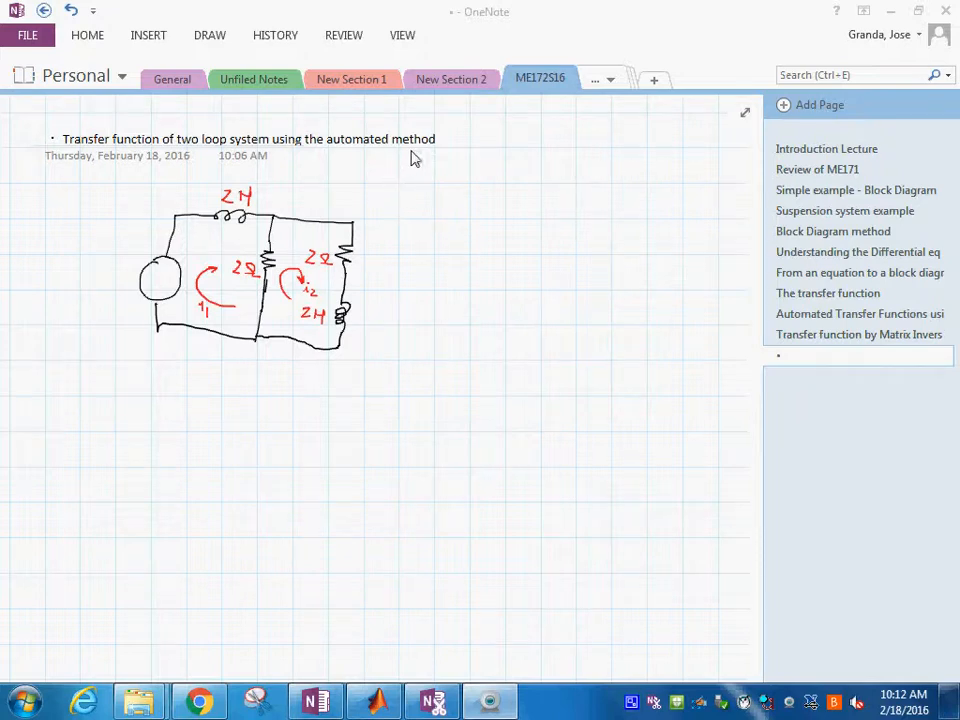
- Write "Find the transfer function i2(s)/V(s) = ?" in thick red ink beside the circuit
{"action": "left_click", "coordinate": [209, 35]}
{"action": "left_click", "coordinate": [240, 96]}
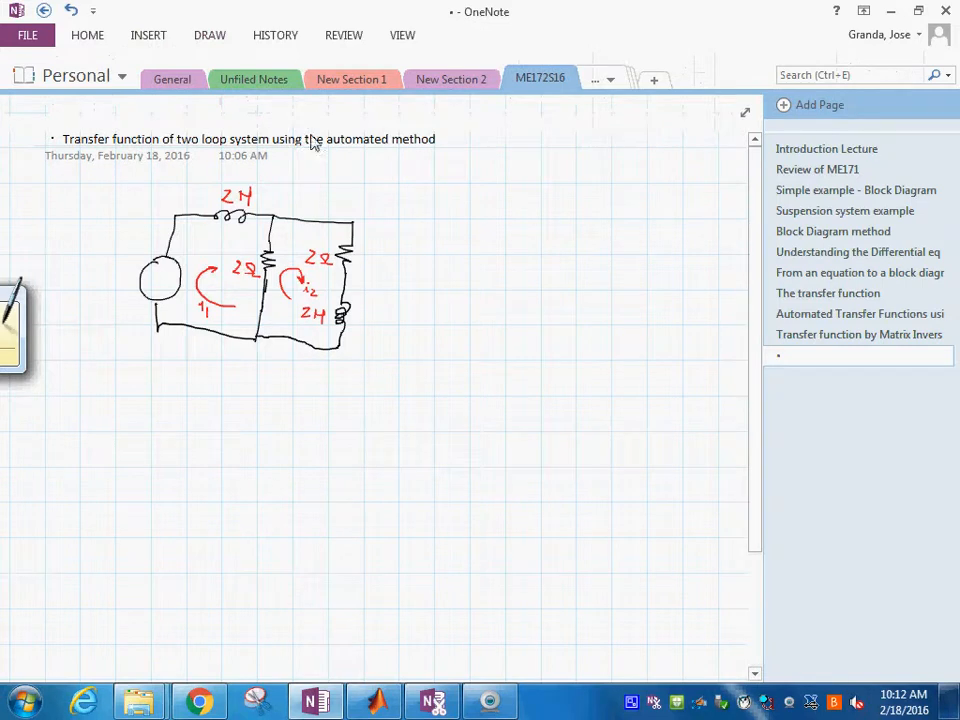
{"action": "mouse_move", "coordinate": [414, 160]}
{"action": "left_mouse_down"}
{"action": "mouse_move", "coordinate": [412, 186]}
{"action": "mouse_move", "coordinate": [421, 161]}
{"action": "mouse_move", "coordinate": [433, 186]}
{"action": "mouse_move", "coordinate": [448, 189]}
{"action": "mouse_move", "coordinate": [474, 172]}
{"action": "mouse_move", "coordinate": [572, 188]}
{"action": "mouse_move", "coordinate": [677, 182]}
{"action": "mouse_move", "coordinate": [688, 191]}
{"action": "mouse_move", "coordinate": [694, 182]}
{"action": "left_mouse_up"}
{"action": "mouse_move", "coordinate": [450, 212]}
{"action": "left_mouse_down"}
{"action": "mouse_move", "coordinate": [469, 225]}
{"action": "mouse_move", "coordinate": [510, 226]}
{"action": "left_mouse_up"}
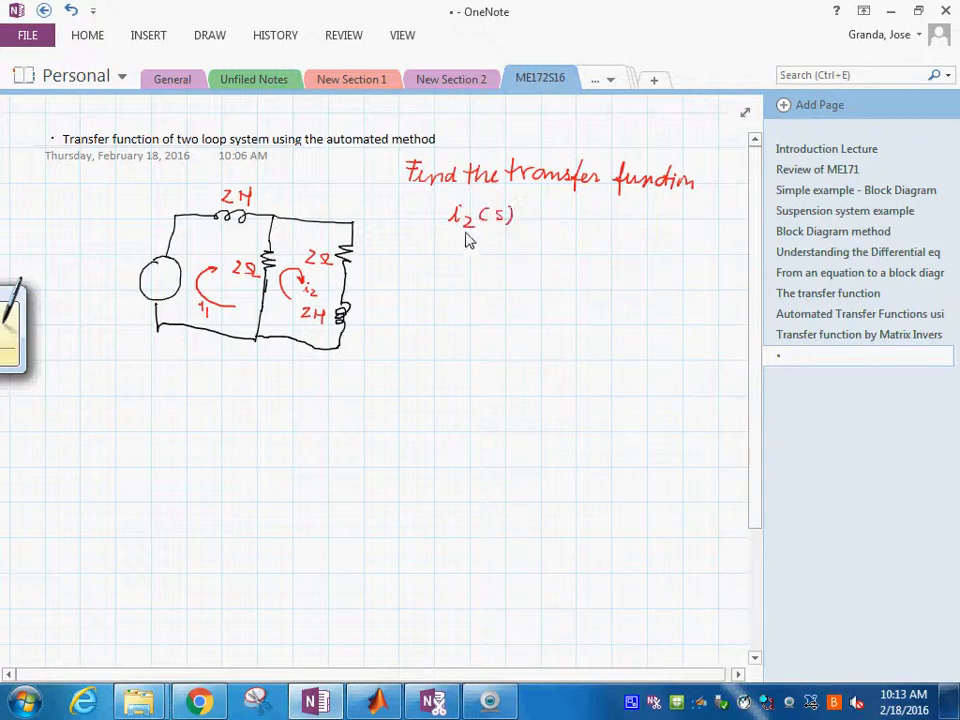
{"action": "mouse_move", "coordinate": [444, 236]}
{"action": "left_mouse_down"}
{"action": "mouse_move", "coordinate": [512, 233]}
{"action": "mouse_move", "coordinate": [459, 258]}
{"action": "mouse_move", "coordinate": [470, 244]}
{"action": "mouse_move", "coordinate": [489, 262]}
{"action": "mouse_move", "coordinate": [546, 231]}
{"action": "mouse_move", "coordinate": [568, 237]}
{"action": "left_mouse_up"}
{"action": "left_click", "coordinate": [568, 238]}
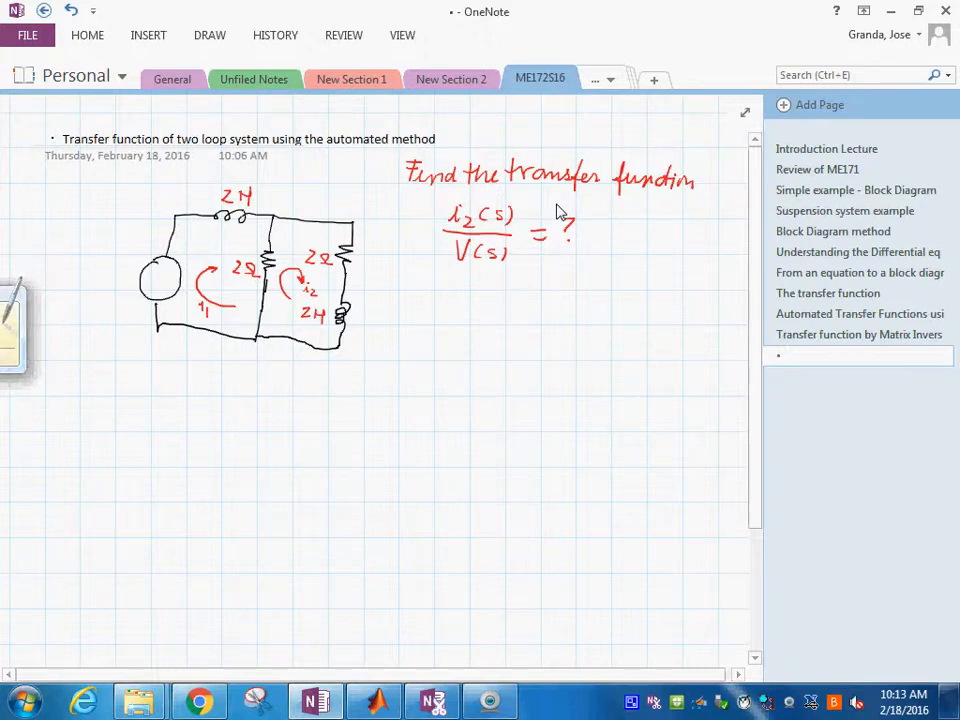
- Write the second requested transfer function, V_L2/V = ?, in red ink below the first one
{"action": "right_click", "coordinate": [456, 300]}
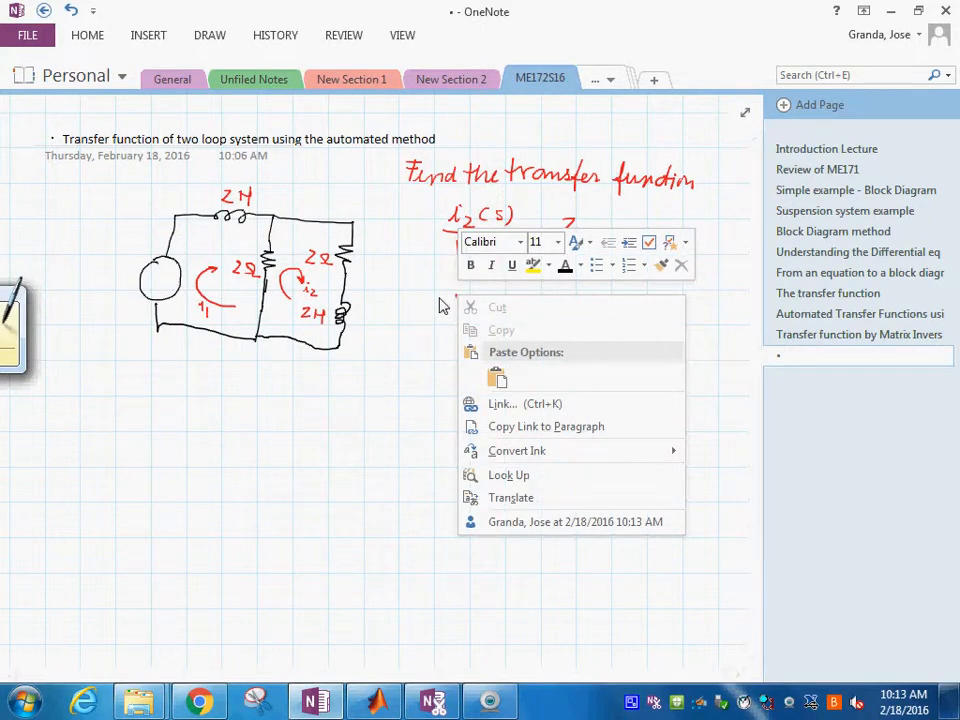
{"action": "left_click", "coordinate": [449, 302]}
{"action": "left_click_drag", "start_coordinate": [452, 292], "coordinate": [463, 291]}
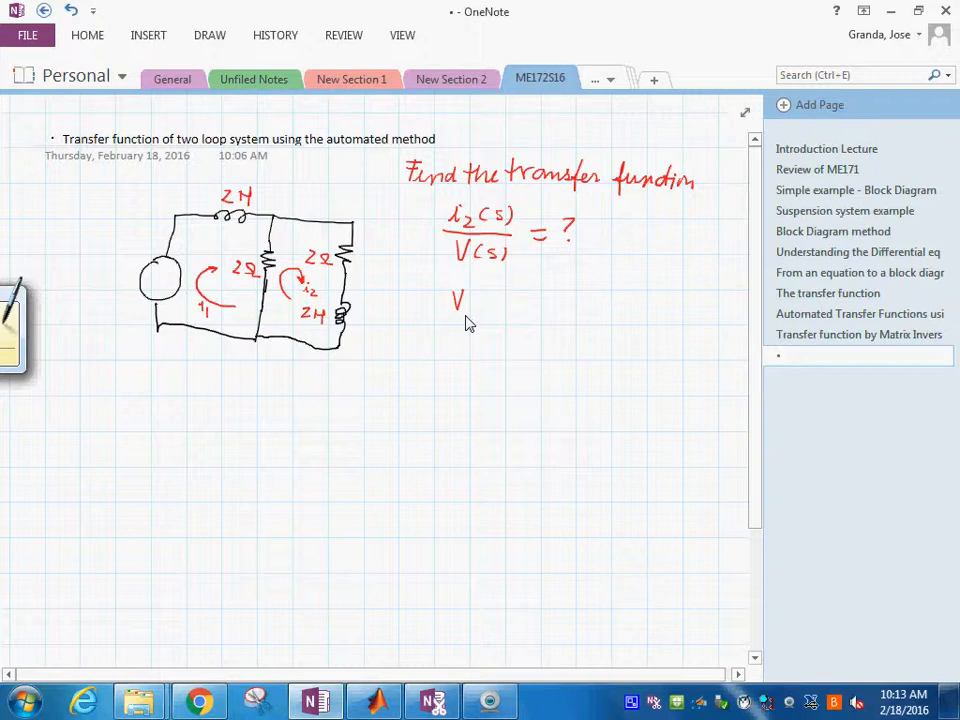
{"action": "mouse_move", "coordinate": [463, 305]}
{"action": "left_mouse_down"}
{"action": "mouse_move", "coordinate": [490, 333]}
{"action": "mouse_move", "coordinate": [470, 345]}
{"action": "mouse_move", "coordinate": [520, 334]}
{"action": "left_mouse_up"}
{"action": "left_click_drag", "start_coordinate": [535, 318], "coordinate": [542, 340]}
- Label the circuit's top inductor, middle resistor R1, outer resistor R2 and outer inductor I2 in red ink
{"action": "mouse_move", "coordinate": [243, 165]}
{"action": "left_mouse_down"}
{"action": "mouse_move", "coordinate": [243, 180]}
{"action": "mouse_move", "coordinate": [259, 175]}
{"action": "left_mouse_up"}
{"action": "left_click_drag", "start_coordinate": [285, 238], "coordinate": [297, 246]}
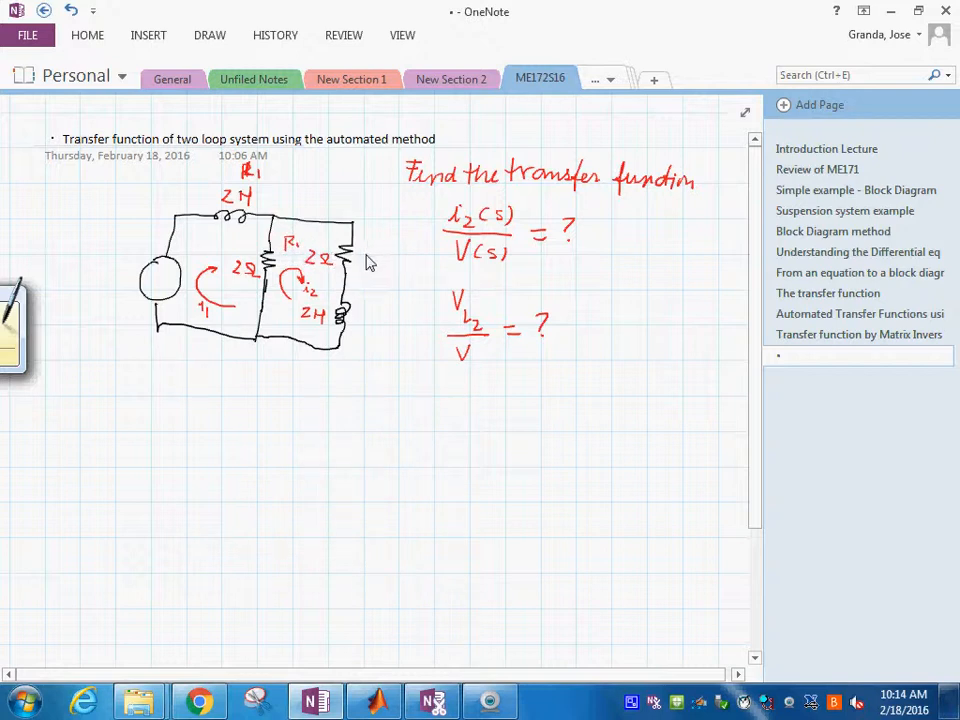
{"action": "left_click_drag", "start_coordinate": [367, 248], "coordinate": [393, 263]}
{"action": "left_click_drag", "start_coordinate": [364, 321], "coordinate": [385, 340]}
- Write two red 1-junctions below the circuit, labelled i1 and i2, leaving space between them
{"action": "left_click_drag", "start_coordinate": [101, 463], "coordinate": [120, 500]}
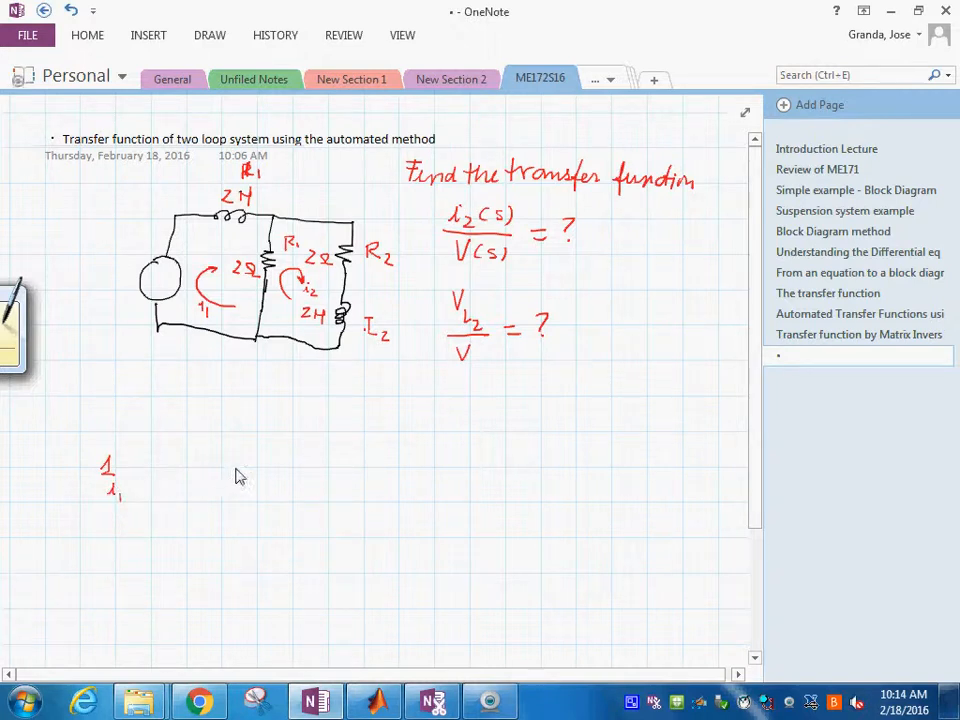
{"action": "mouse_move", "coordinate": [248, 458]}
{"action": "left_mouse_down"}
{"action": "mouse_move", "coordinate": [259, 469]}
{"action": "mouse_move", "coordinate": [255, 498]}
{"action": "mouse_move", "coordinate": [267, 500]}
{"action": "left_mouse_up"}
- In thick black ink, bond a source SE : V and an inertia I : 2H to the i1 junction, marking the circuit's source V
{"action": "left_click", "coordinate": [218, 38]}
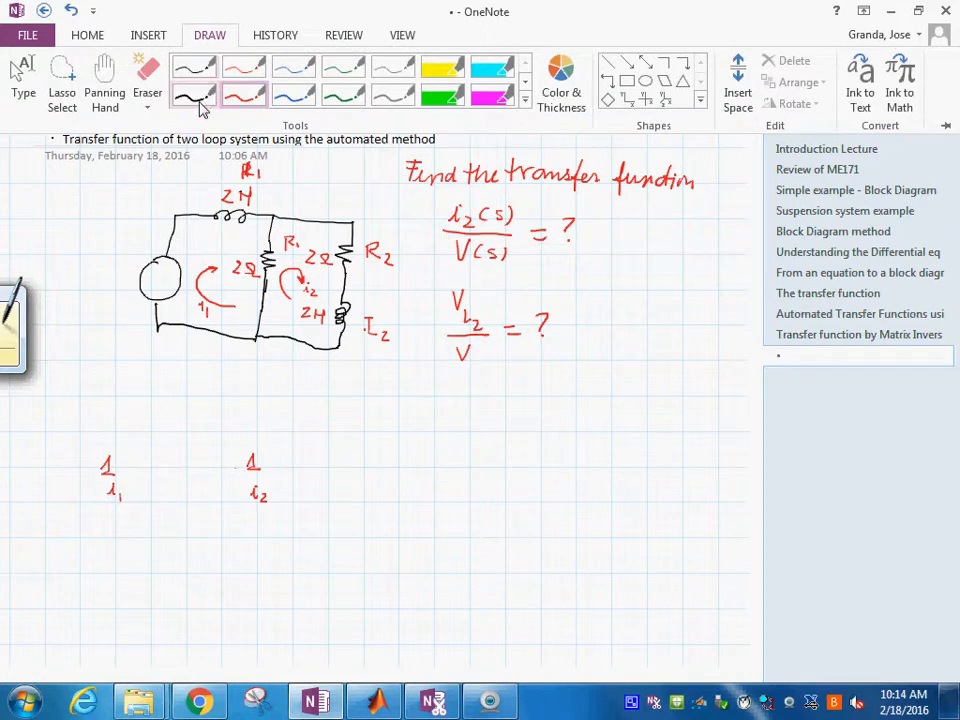
{"action": "left_click", "coordinate": [198, 100]}
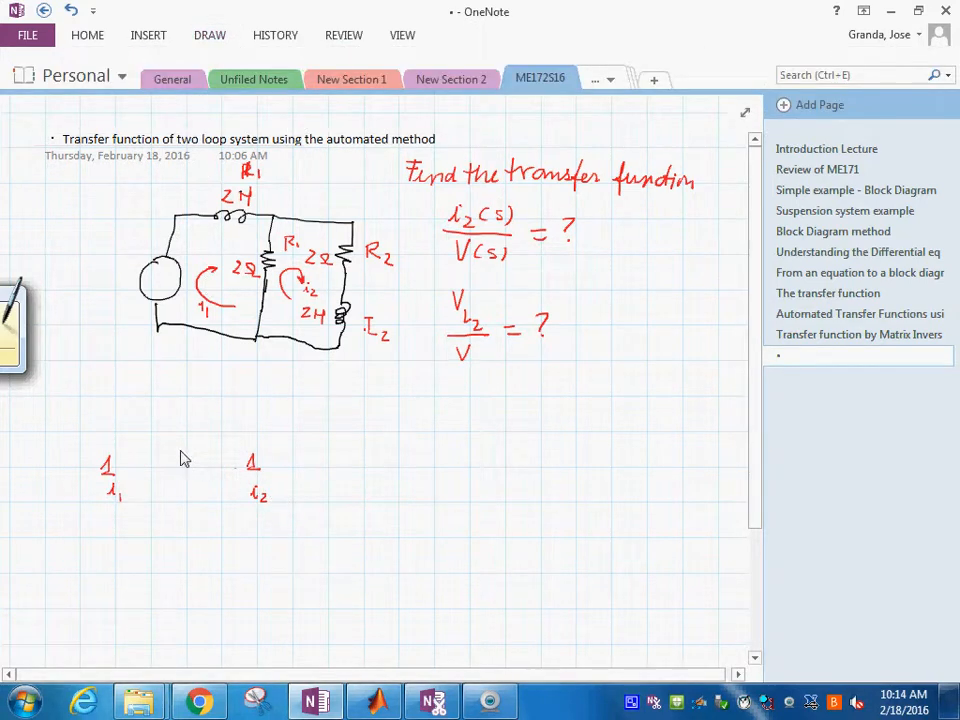
{"action": "left_click_drag", "start_coordinate": [38, 464], "coordinate": [89, 471]}
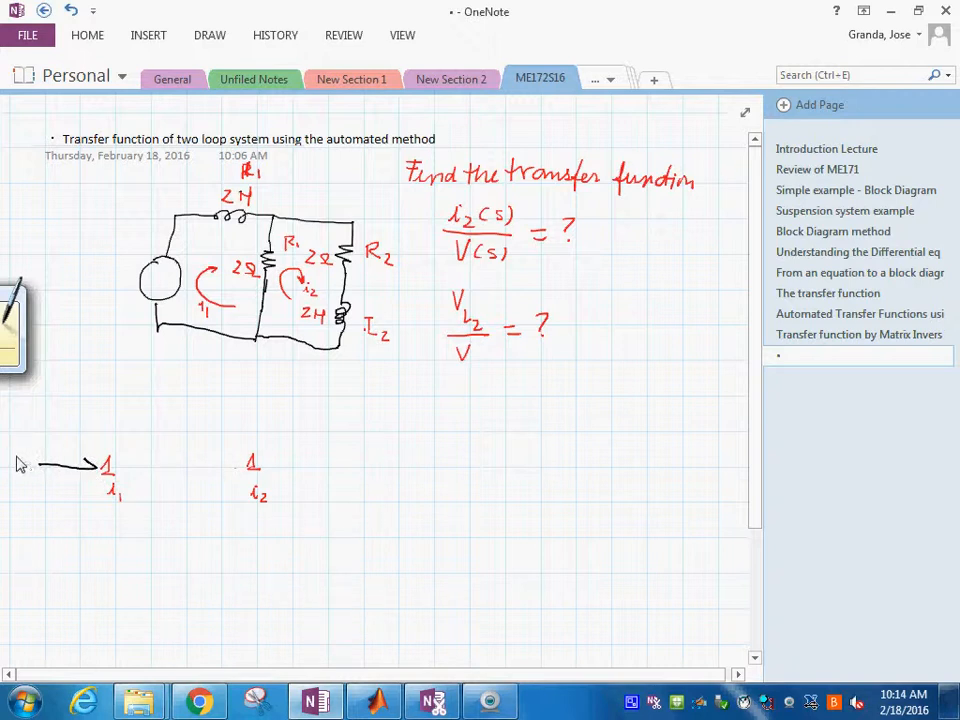
{"action": "left_click_drag", "start_coordinate": [14, 453], "coordinate": [28, 453]}
{"action": "mouse_move", "coordinate": [14, 455]}
{"action": "left_mouse_down"}
{"action": "mouse_move", "coordinate": [25, 466]}
{"action": "mouse_move", "coordinate": [35, 458]}
{"action": "mouse_move", "coordinate": [31, 486]}
{"action": "left_mouse_up"}
{"action": "left_click", "coordinate": [24, 475]}
{"action": "left_click", "coordinate": [31, 475]}
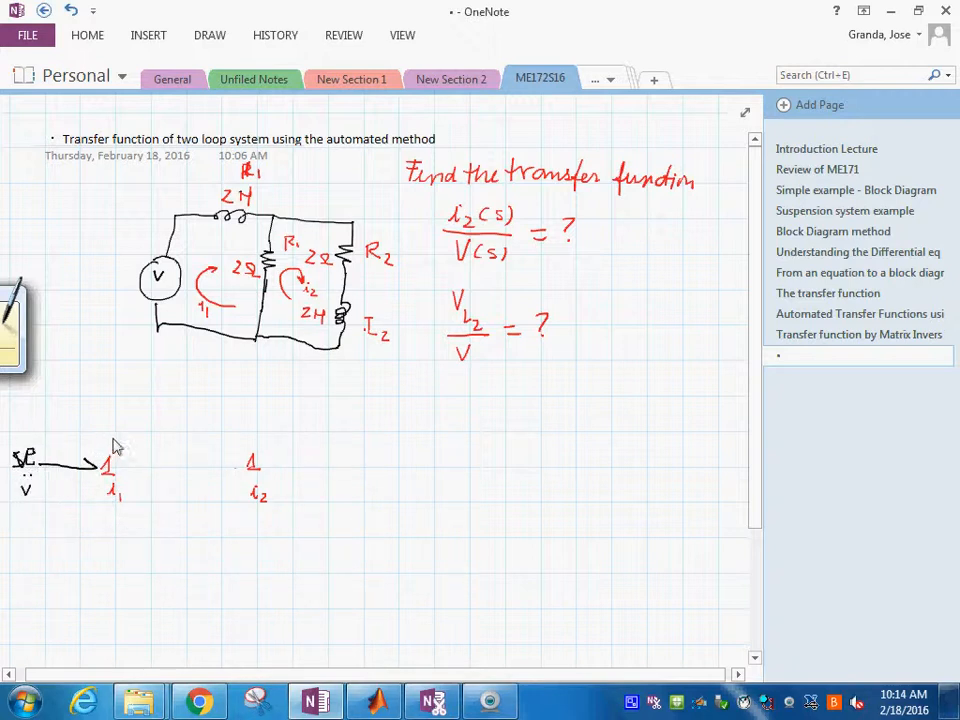
{"action": "mouse_move", "coordinate": [113, 445]}
{"action": "left_mouse_down"}
{"action": "mouse_move", "coordinate": [122, 362]}
{"action": "mouse_move", "coordinate": [114, 376]}
{"action": "mouse_move", "coordinate": [160, 372]}
{"action": "left_mouse_up"}
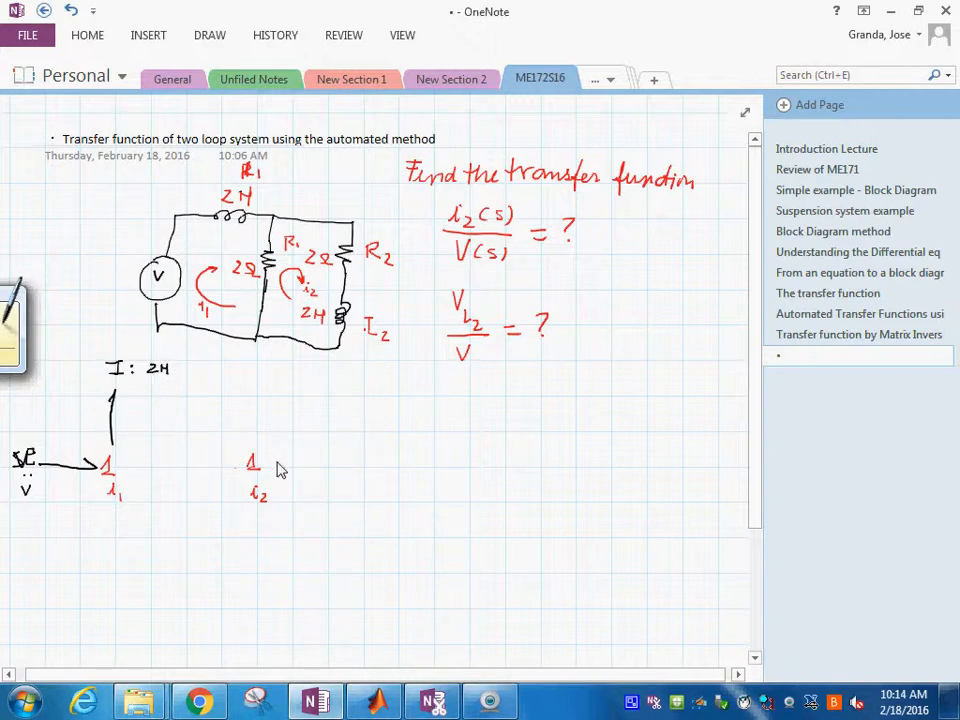
- Draw a bond from the i2 junction to a resistor element labelled R : R2
{"action": "left_click_drag", "start_coordinate": [276, 463], "coordinate": [339, 465]}
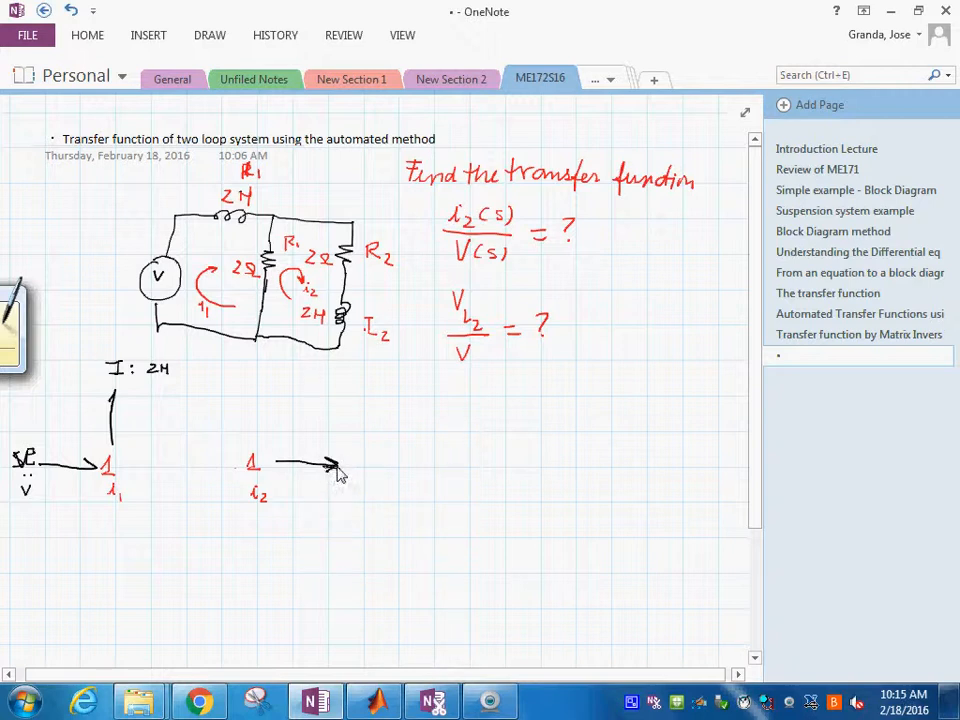
{"action": "left_click_drag", "start_coordinate": [352, 455], "coordinate": [352, 466]}
{"action": "left_click_drag", "start_coordinate": [352, 455], "coordinate": [361, 466]}
{"action": "left_click_drag", "start_coordinate": [364, 461], "coordinate": [395, 471]}
{"action": "left_click", "coordinate": [383, 461]}
{"action": "left_click", "coordinate": [383, 468]}
{"action": "left_click_drag", "start_coordinate": [395, 456], "coordinate": [410, 476]}
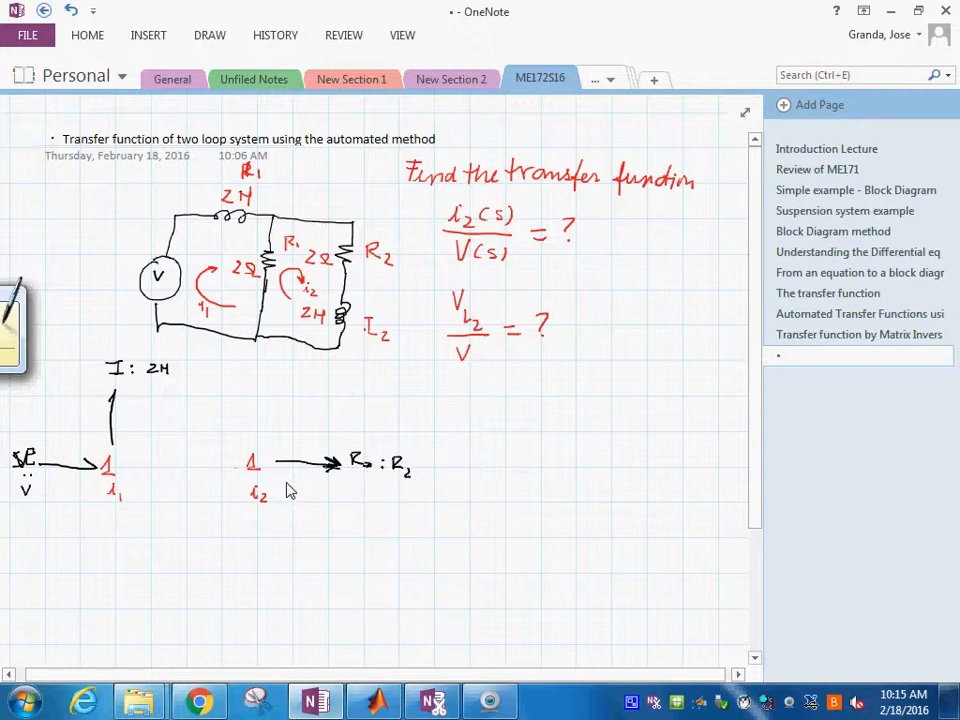
- Draw a diagonal bond from the i2 junction to an inertia element labelled I : L2
{"action": "mouse_move", "coordinate": [281, 478]}
{"action": "left_mouse_down"}
{"action": "mouse_move", "coordinate": [302, 508]}
{"action": "mouse_move", "coordinate": [340, 516]}
{"action": "mouse_move", "coordinate": [333, 532]}
{"action": "left_mouse_up"}
{"action": "left_click_drag", "start_coordinate": [326, 533], "coordinate": [397, 539]}
{"action": "left_click", "coordinate": [356, 521]}
{"action": "left_click", "coordinate": [356, 533]}
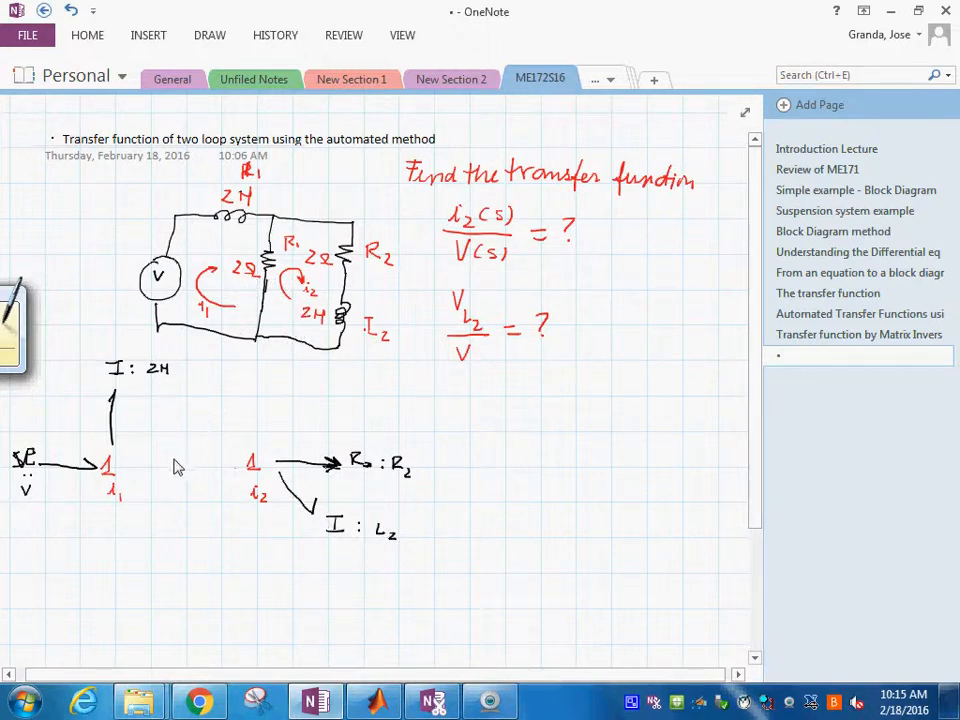
- Connect the i1 and i2 junctions through a 0-junction, branching down to a 1-junction labelled i1-i2 that ends in R : R1
{"action": "mouse_move", "coordinate": [127, 468]}
{"action": "left_mouse_down"}
{"action": "mouse_move", "coordinate": [186, 474]}
{"action": "mouse_move", "coordinate": [185, 458]}
{"action": "mouse_move", "coordinate": [229, 469]}
{"action": "mouse_move", "coordinate": [180, 515]}
{"action": "mouse_move", "coordinate": [182, 543]}
{"action": "left_mouse_up"}
{"action": "mouse_move", "coordinate": [198, 545]}
{"action": "left_mouse_down"}
{"action": "mouse_move", "coordinate": [219, 557]}
{"action": "mouse_move", "coordinate": [237, 545]}
{"action": "mouse_move", "coordinate": [250, 555]}
{"action": "left_mouse_up"}
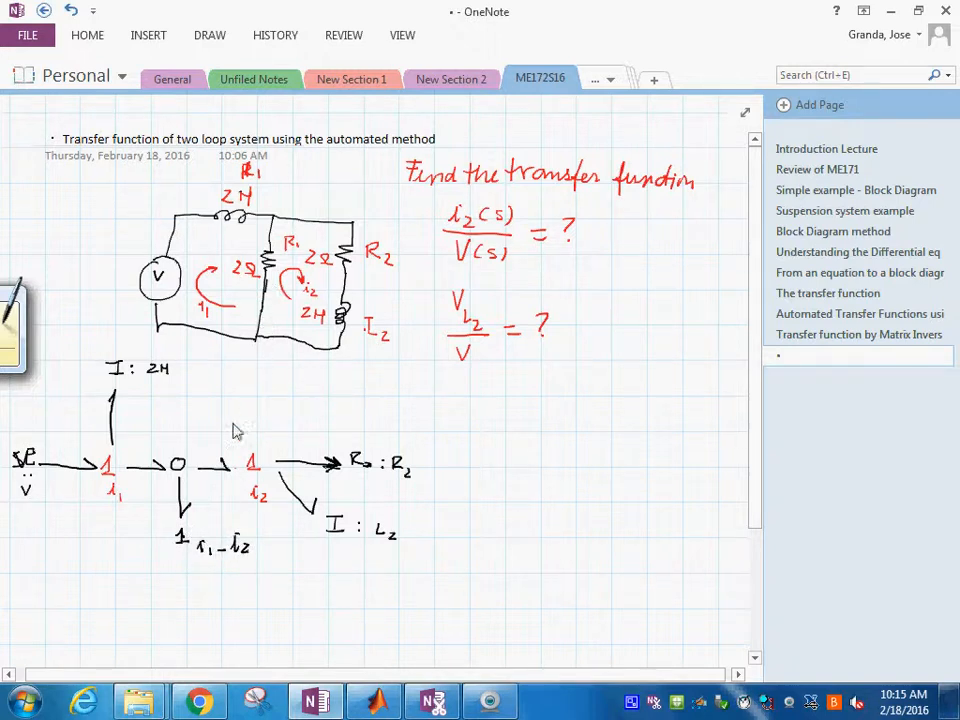
{"action": "left_click_drag", "start_coordinate": [181, 560], "coordinate": [180, 594]}
{"action": "left_click_drag", "start_coordinate": [176, 582], "coordinate": [183, 582]}
{"action": "left_click_drag", "start_coordinate": [180, 608], "coordinate": [196, 661]}
{"action": "left_click", "coordinate": [186, 635]}
{"action": "left_click", "coordinate": [186, 642]}
{"action": "left_click_drag", "start_coordinate": [200, 655], "coordinate": [200, 659]}
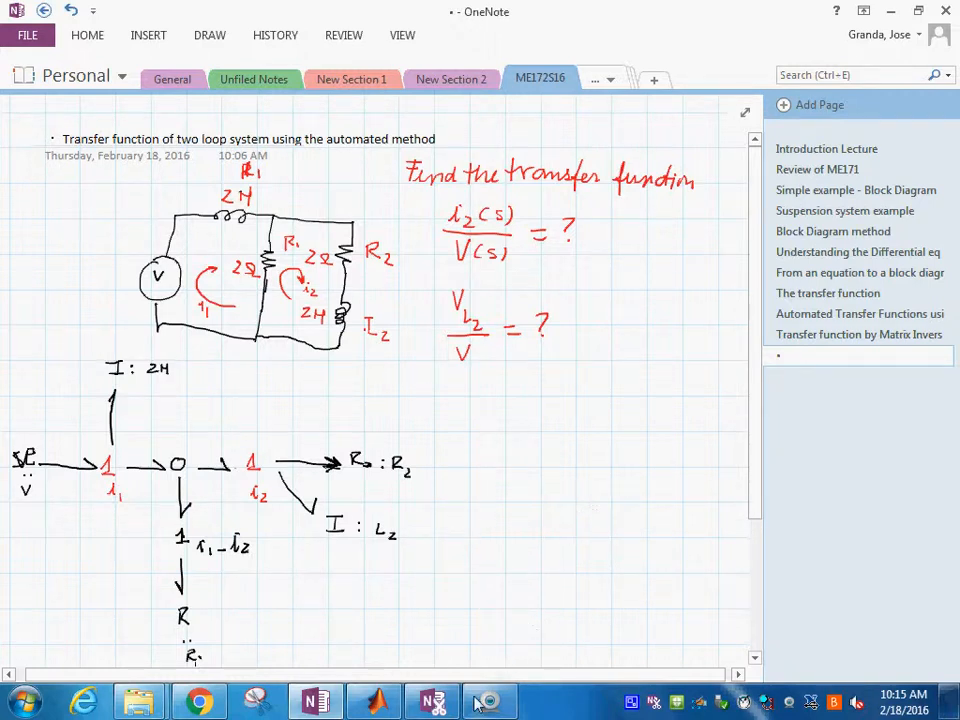
- Launch CAMPG WINDOW from the Campg program group
{"action": "left_click", "coordinate": [22, 694]}
{"action": "left_click", "coordinate": [50, 619]}
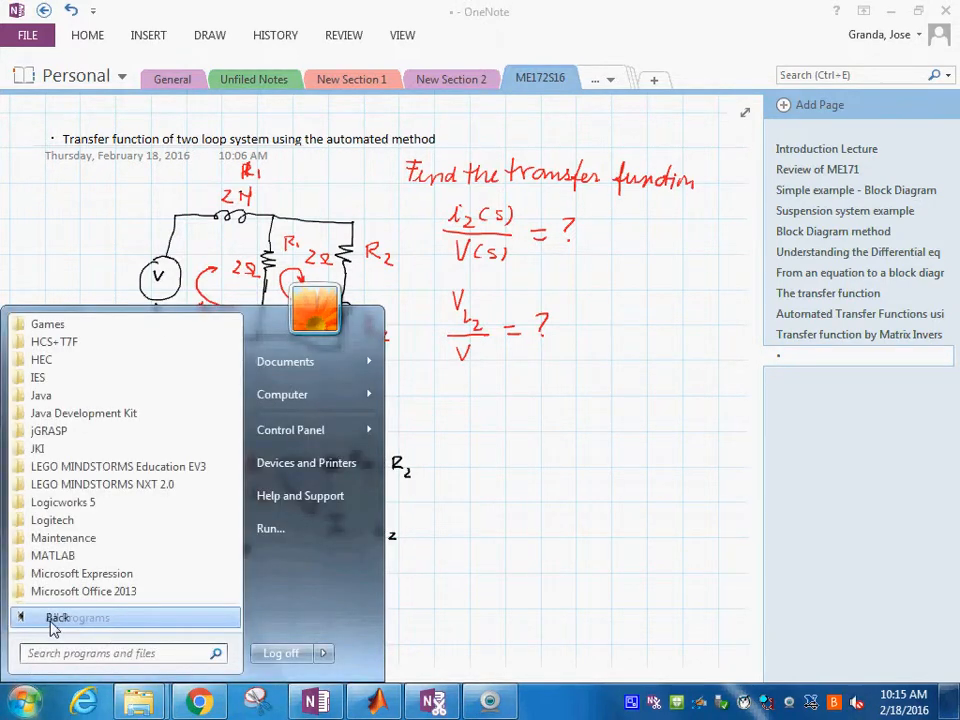
{"action": "scroll", "coordinate": [146, 491], "scroll_direction": "down", "scroll_amount": 3}
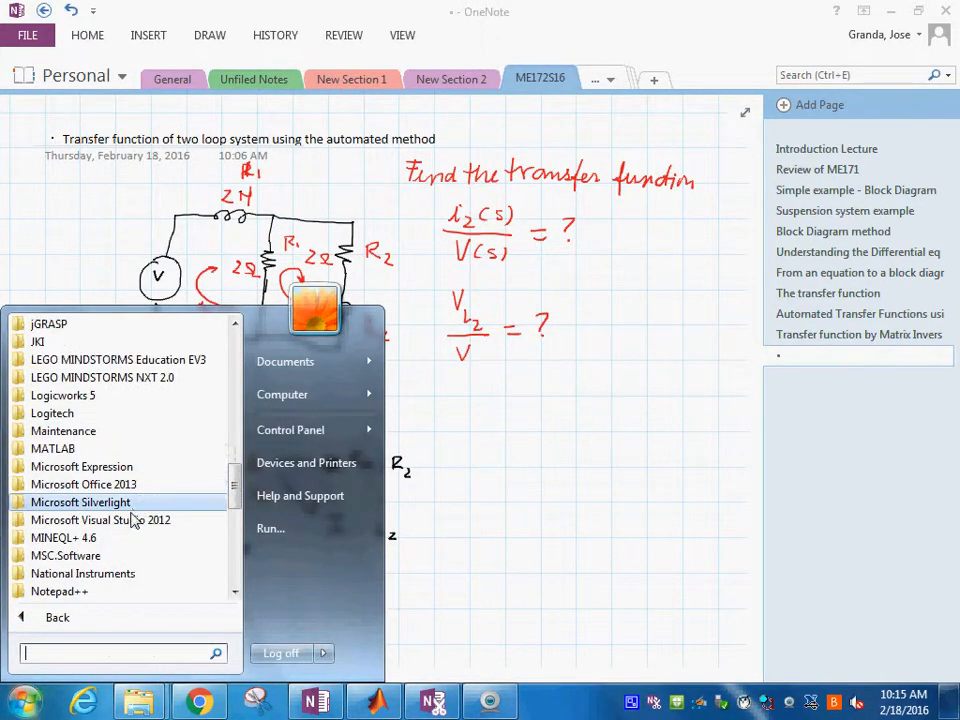
{"action": "scroll", "coordinate": [108, 550], "scroll_direction": "down", "scroll_amount": 1}
{"action": "scroll", "coordinate": [103, 550], "scroll_direction": "down", "scroll_amount": 1}
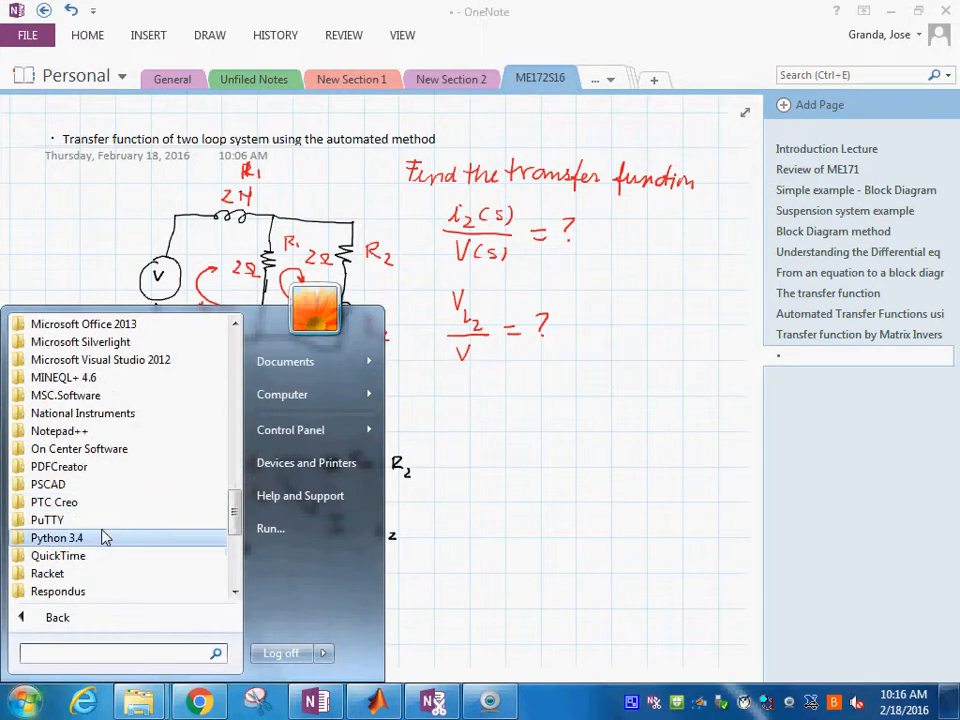
{"action": "scroll", "coordinate": [103, 536], "scroll_direction": "up", "scroll_amount": 1}
{"action": "scroll", "coordinate": [103, 490], "scroll_direction": "up", "scroll_amount": 4}
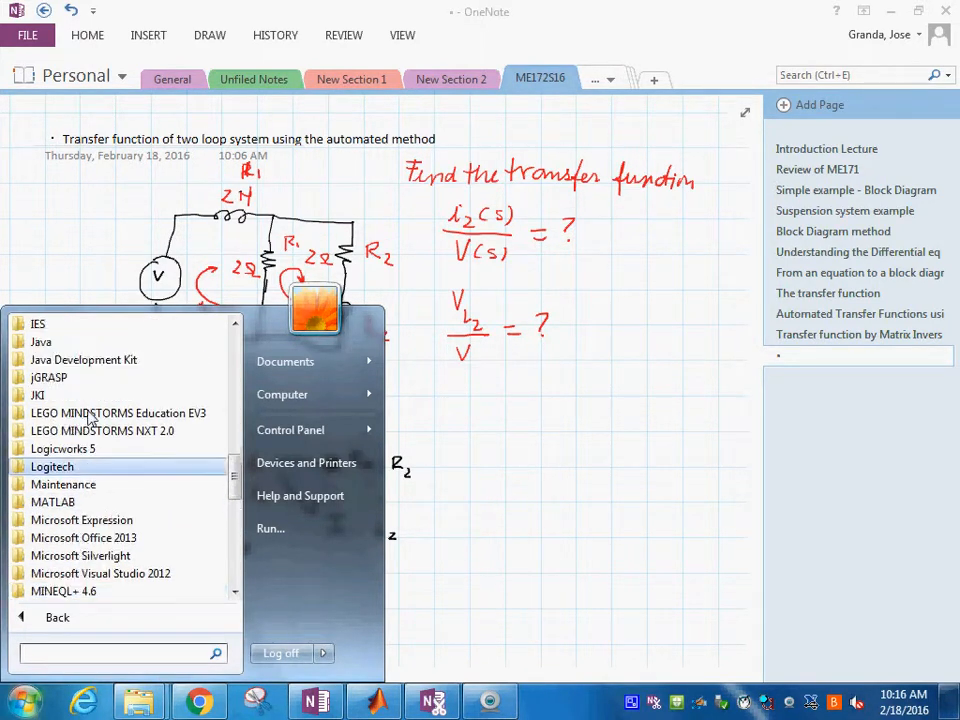
{"action": "scroll", "coordinate": [88, 415], "scroll_direction": "up", "scroll_amount": 4}
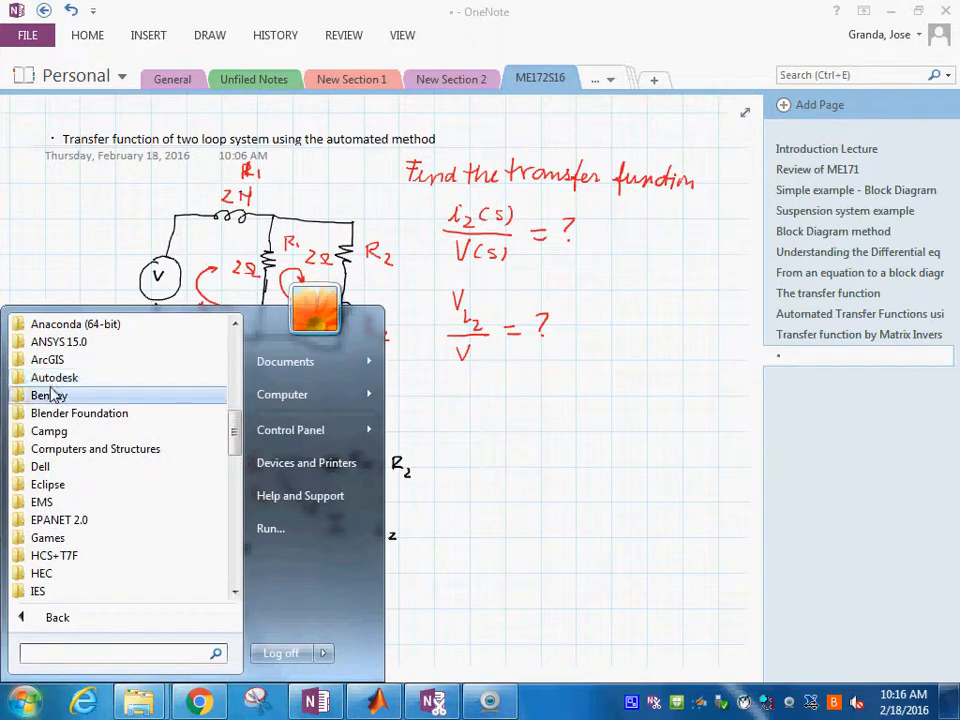
{"action": "scroll", "coordinate": [62, 390], "scroll_direction": "up", "scroll_amount": 2}
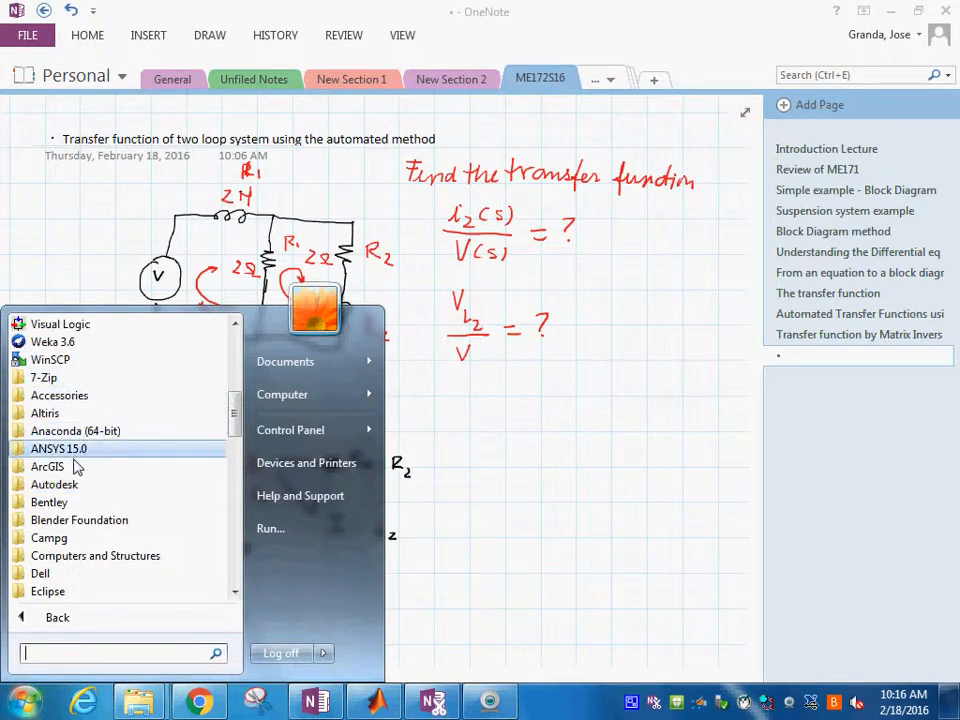
{"action": "left_click", "coordinate": [75, 543]}
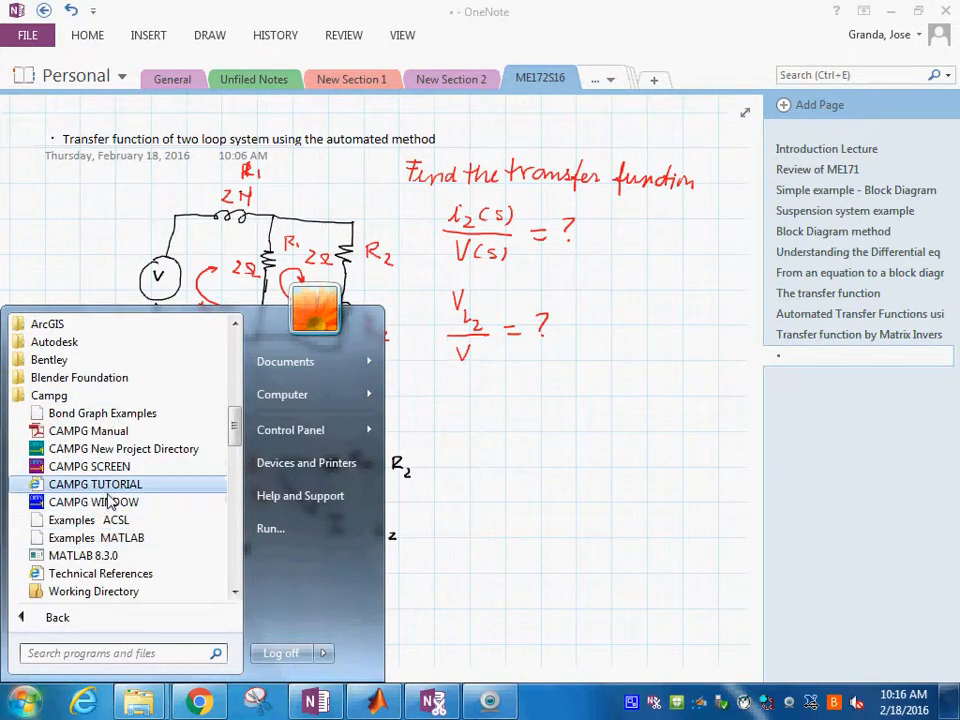
{"action": "left_click", "coordinate": [117, 505]}
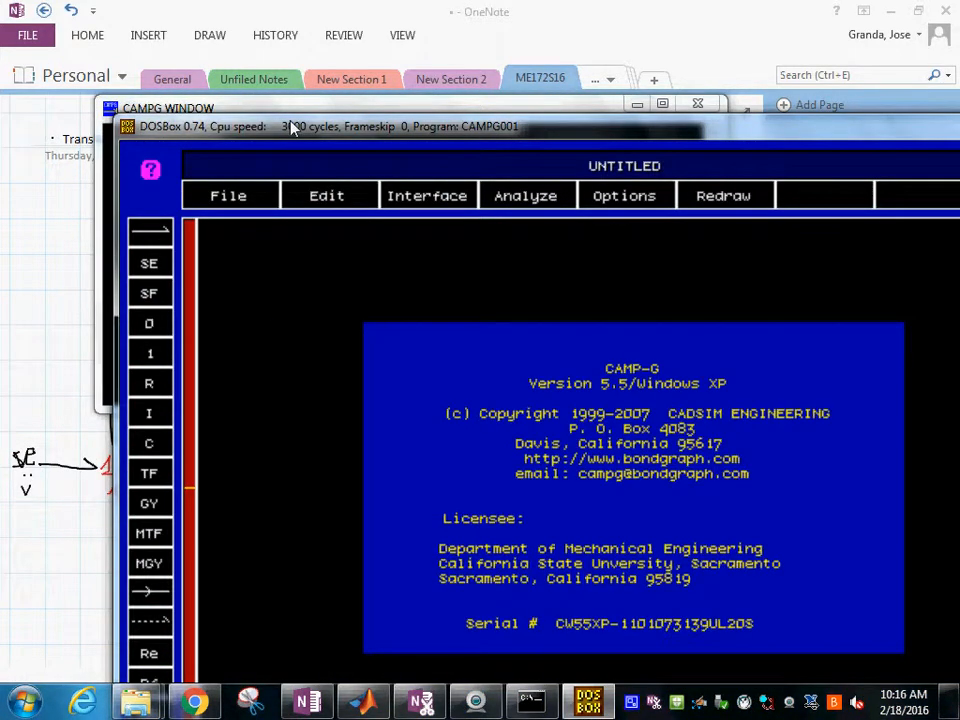
- Position the CAMP-G window beside the handwritten bond graph, clearing away the console window and the start-up splash
{"action": "mouse_move", "coordinate": [292, 126]}
{"action": "left_mouse_down"}
{"action": "mouse_move", "coordinate": [341, 157]}
{"action": "mouse_move", "coordinate": [552, 195]}
{"action": "mouse_move", "coordinate": [567, 161]}
{"action": "left_mouse_up"}
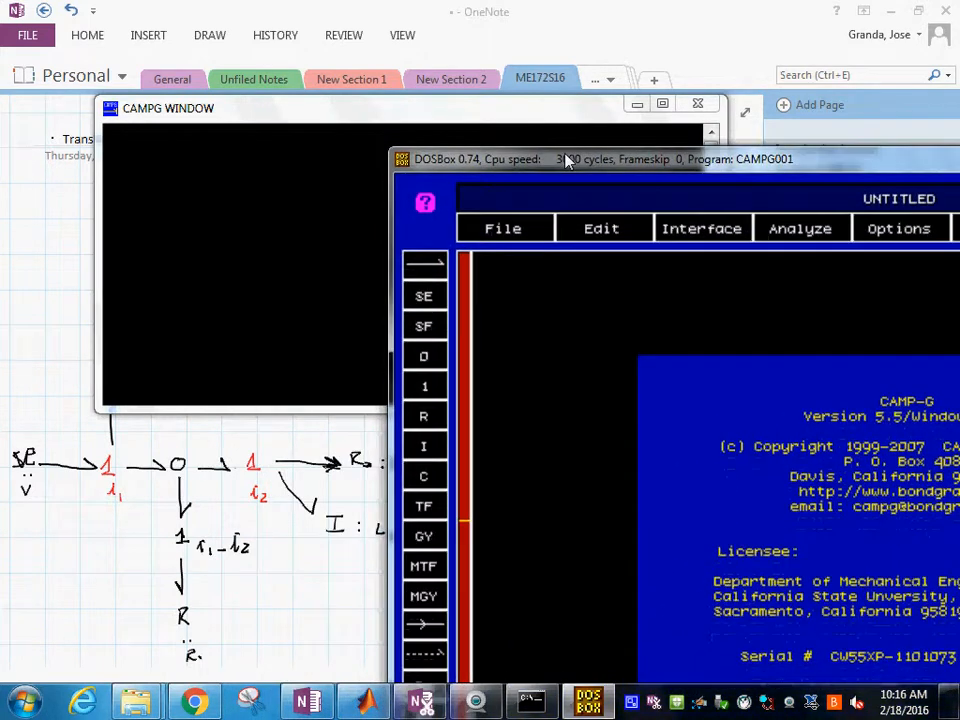
{"action": "left_click", "coordinate": [639, 104]}
{"action": "left_click", "coordinate": [637, 104]}
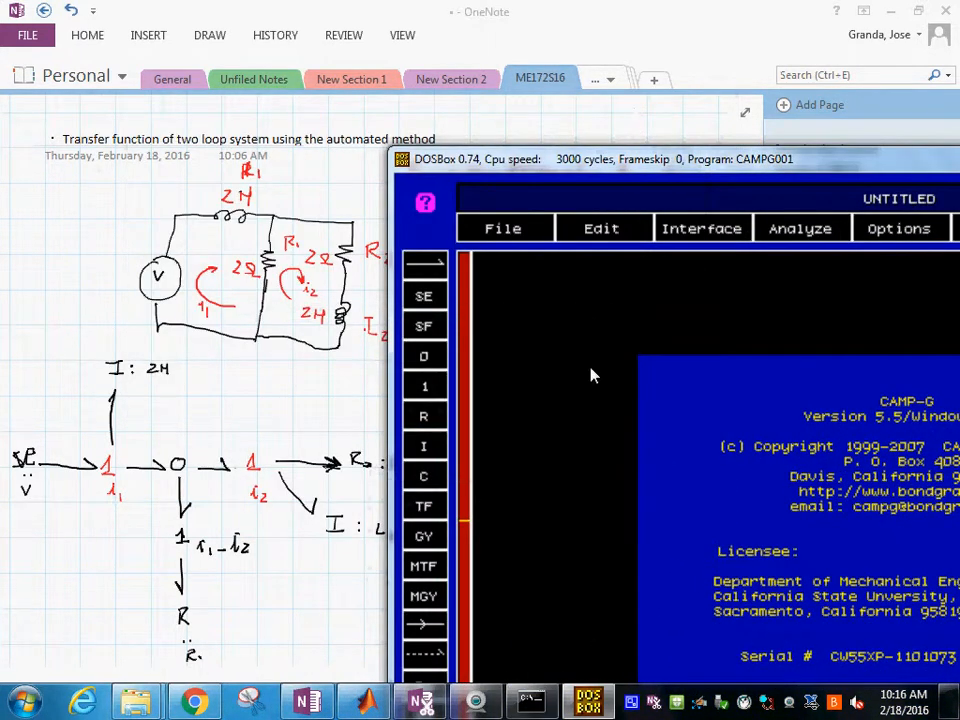
{"action": "left_click", "coordinate": [878, 542]}
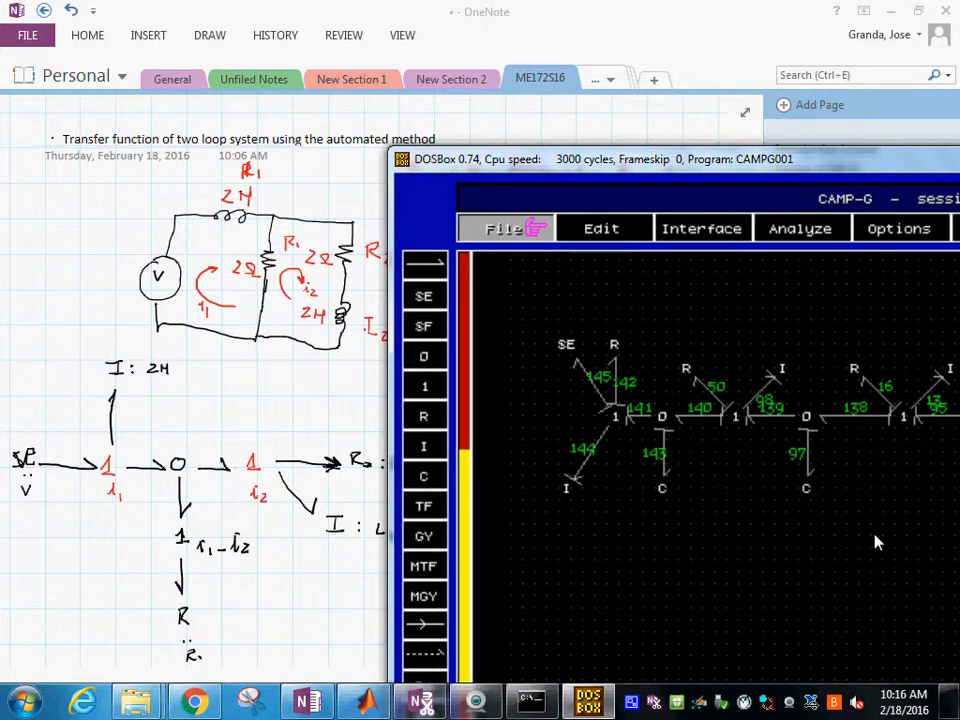
- Start a new, empty CAMP-G model in place of the previous session's bond graph
{"action": "left_click", "coordinate": [530, 228]}
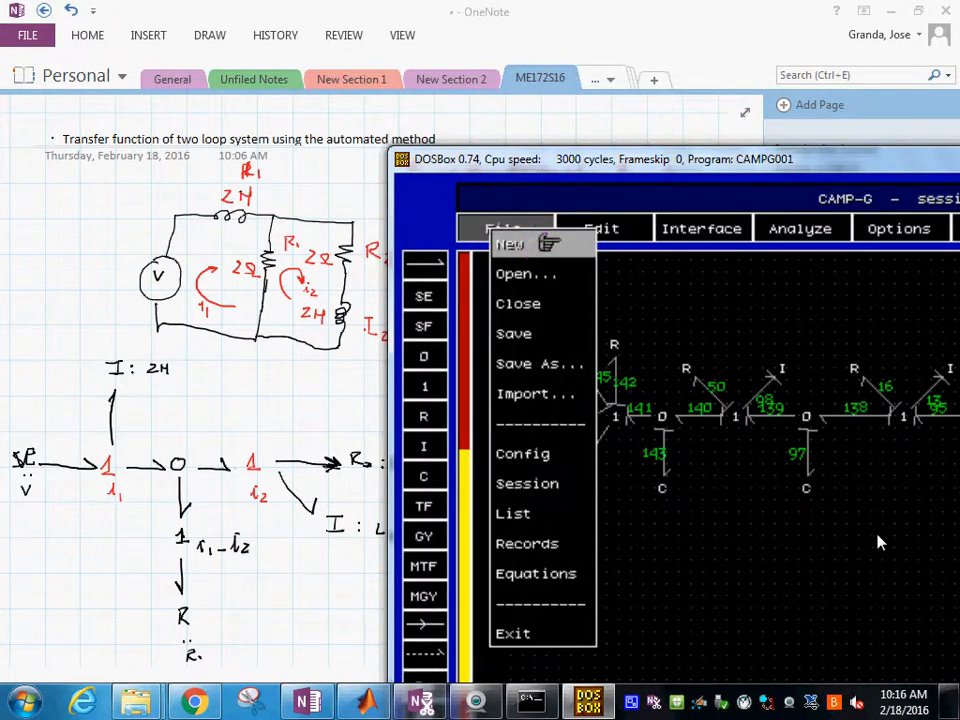
{"action": "left_click", "coordinate": [600, 238]}
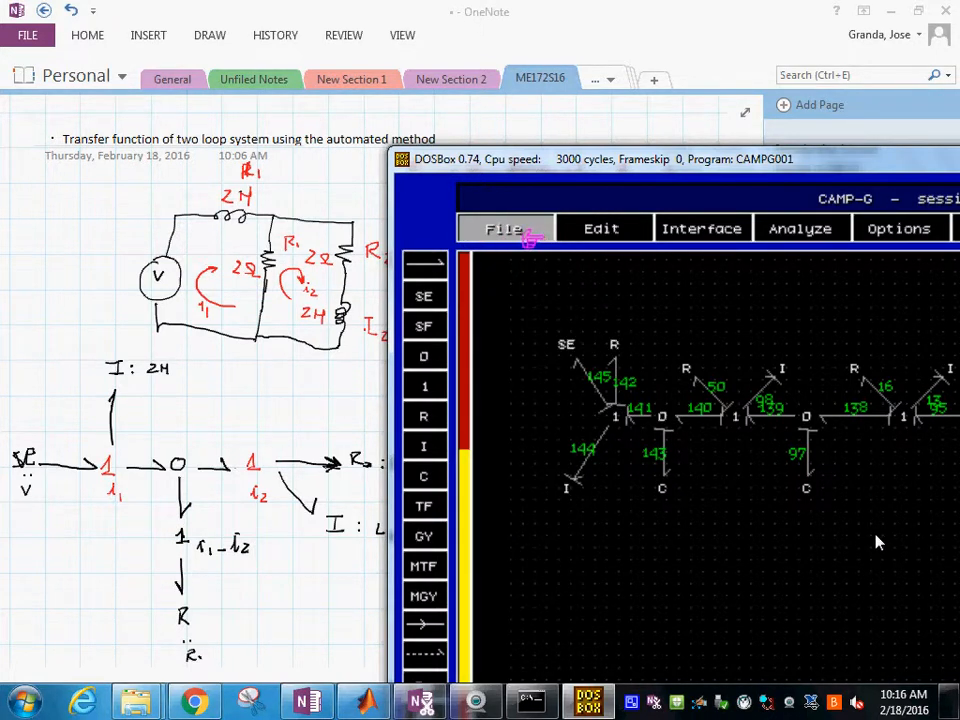
{"action": "left_click", "coordinate": [528, 240]}
{"action": "left_click", "coordinate": [512, 244]}
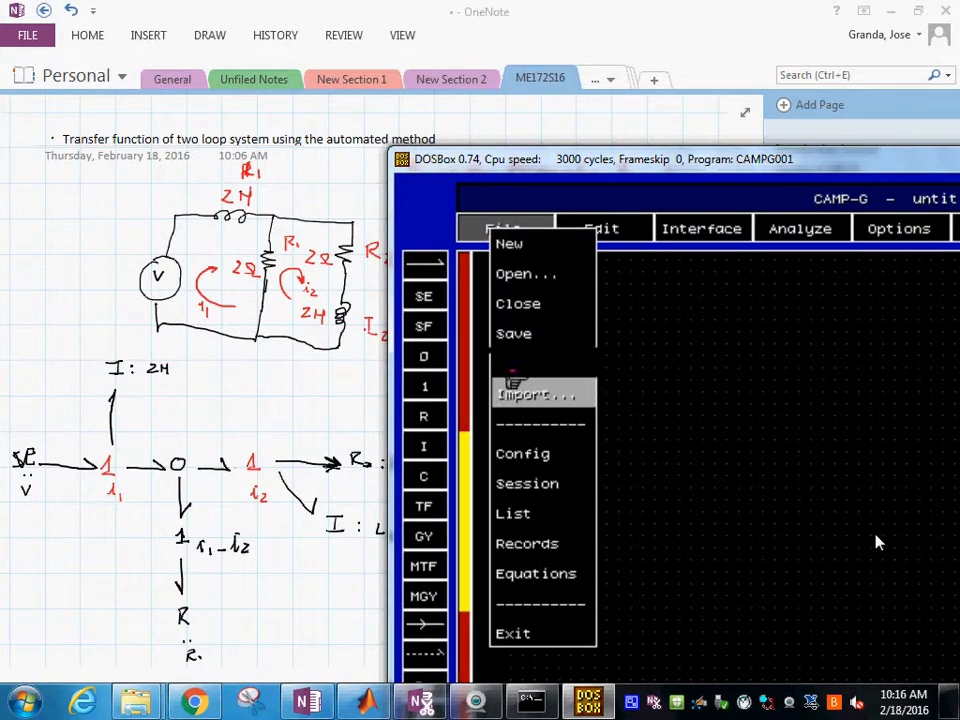
{"action": "left_click", "coordinate": [426, 390]}
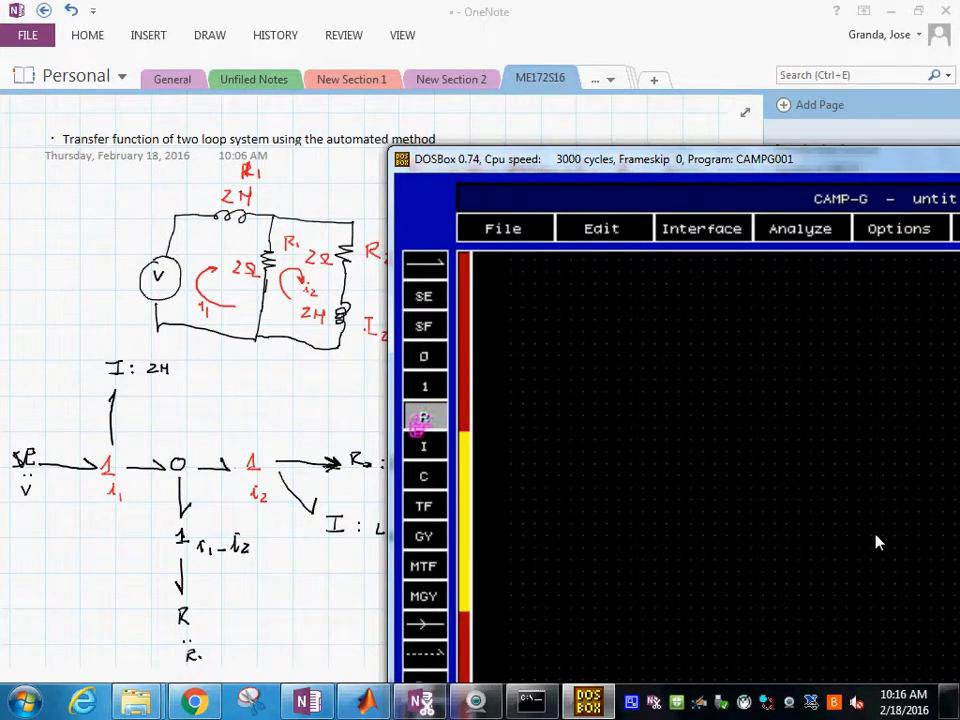
{"action": "left_click", "coordinate": [424, 446]}
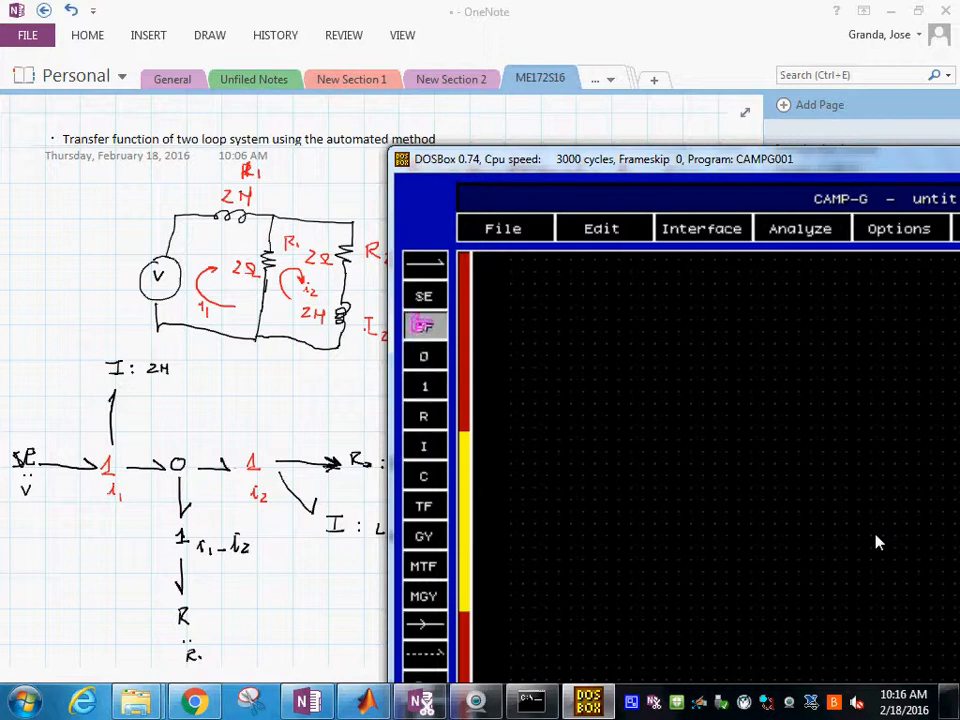
- Place an SE source, a 1-junction beside it and an I element above the junction, bonding SE to 1 and 1 to I
{"action": "left_click", "coordinate": [422, 298]}
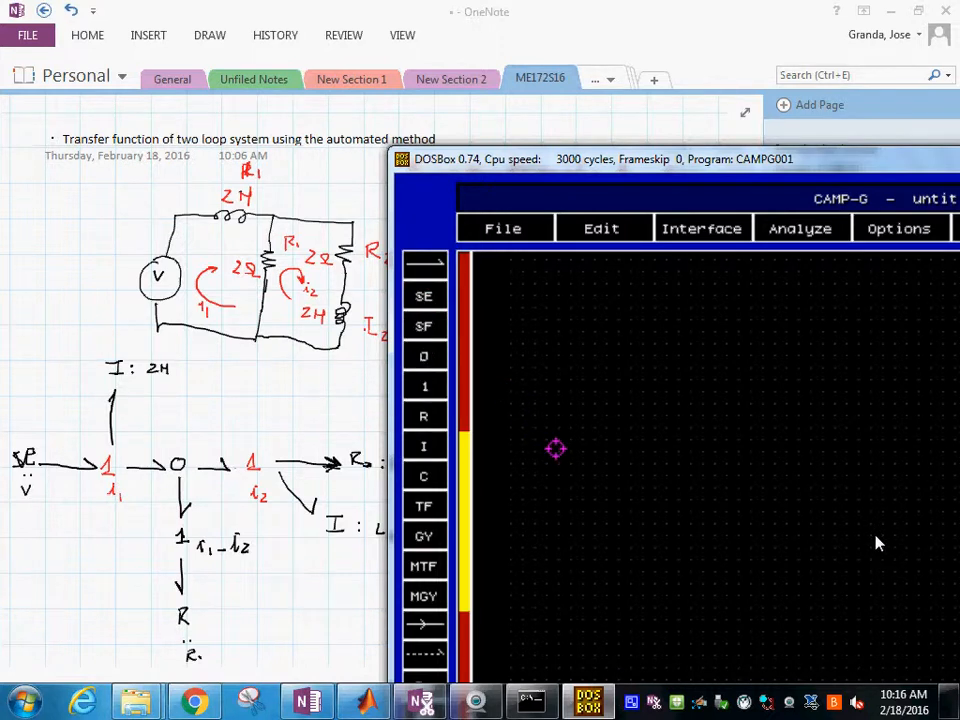
{"action": "left_click", "coordinate": [555, 450]}
{"action": "left_click", "coordinate": [418, 386]}
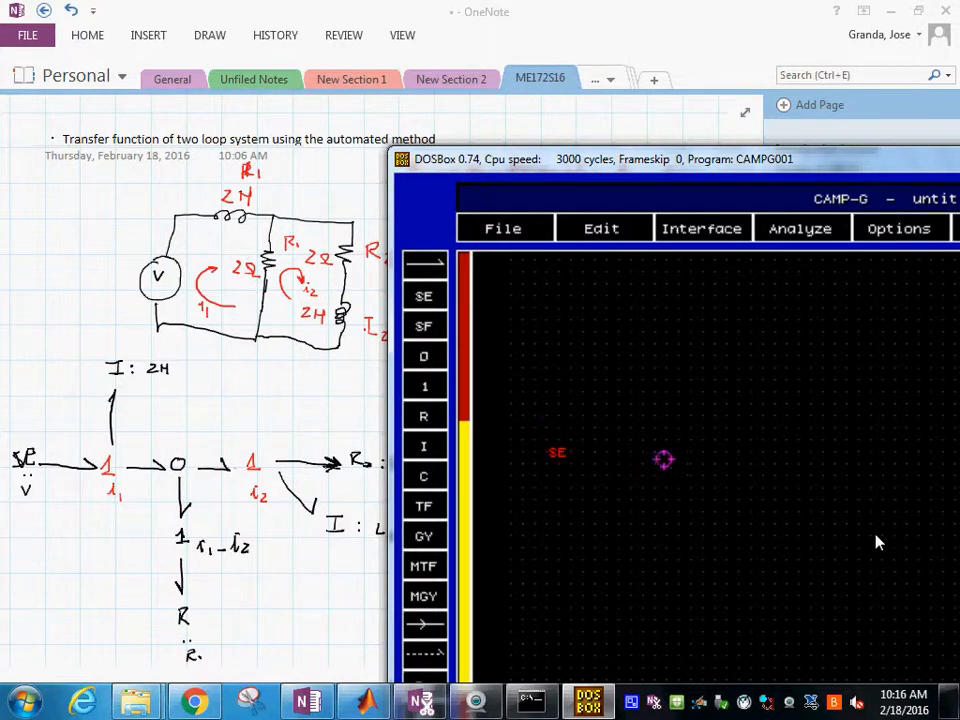
{"action": "left_click", "coordinate": [655, 453]}
{"action": "left_click", "coordinate": [430, 446]}
{"action": "left_click", "coordinate": [655, 379]}
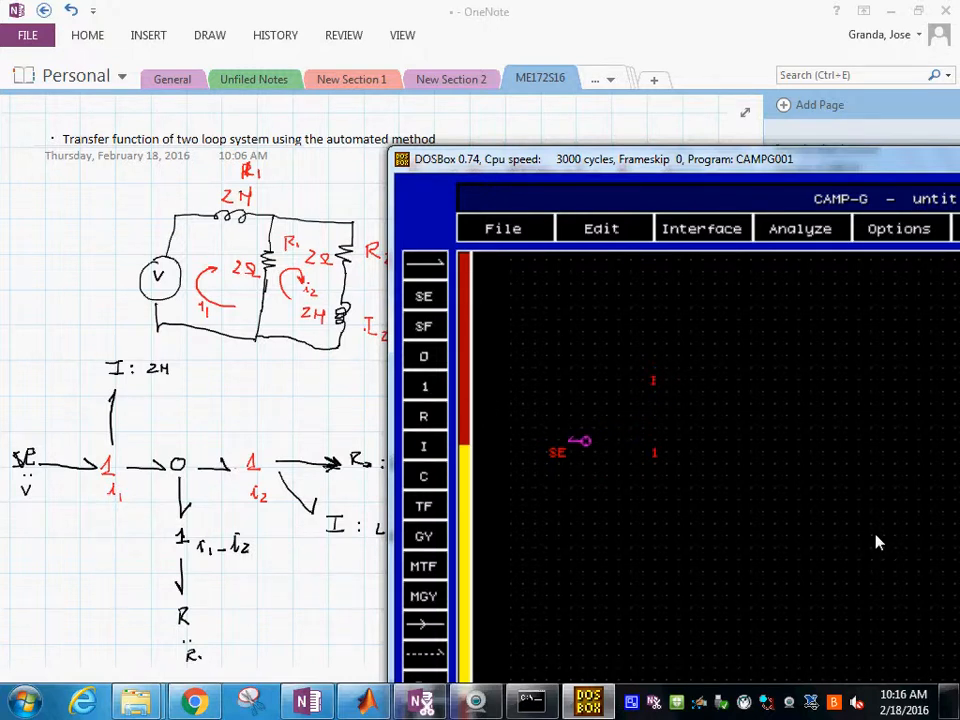
{"action": "left_click", "coordinate": [655, 453]}
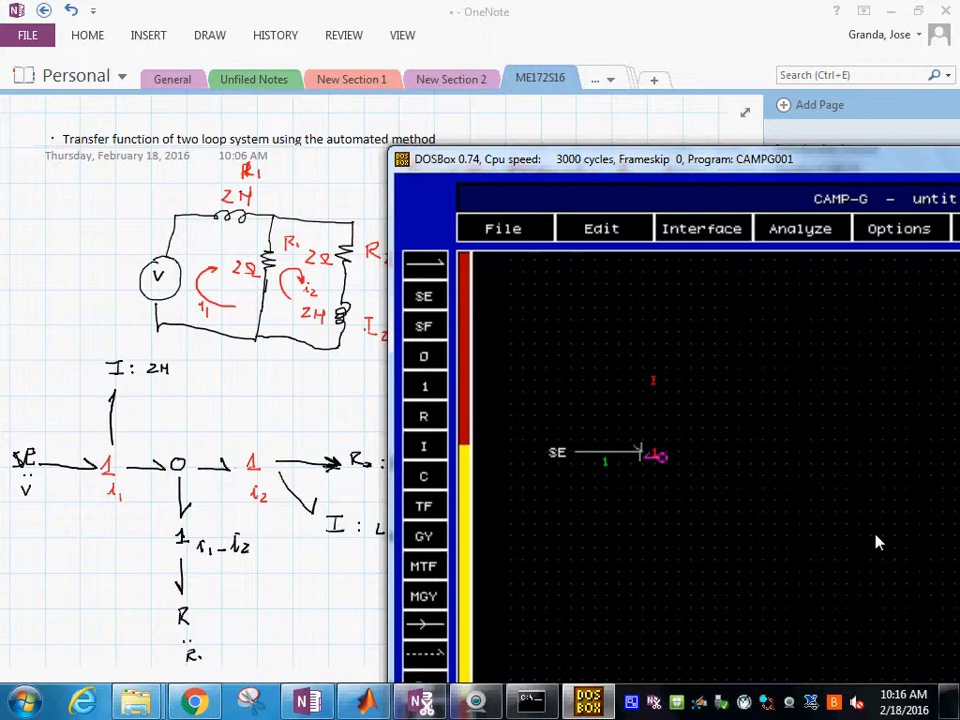
{"action": "left_click", "coordinate": [654, 386]}
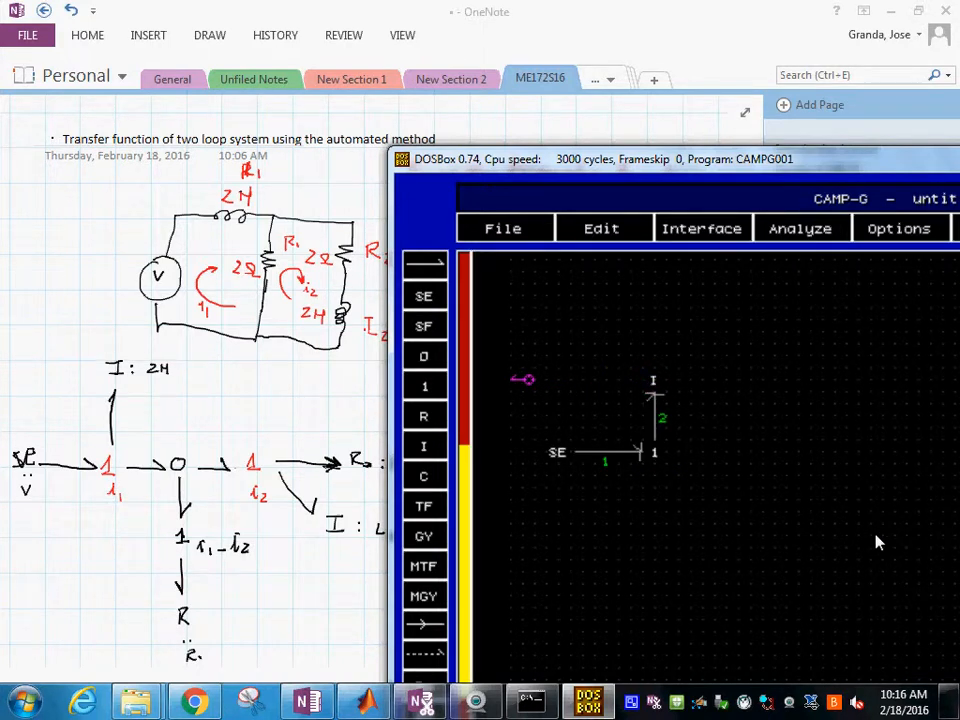
- Add a 0-junction to the right of the 1-junction and bond the 1-junction to it
{"action": "left_click", "coordinate": [430, 362]}
{"action": "left_click", "coordinate": [726, 449]}
{"action": "left_click", "coordinate": [724, 452]}
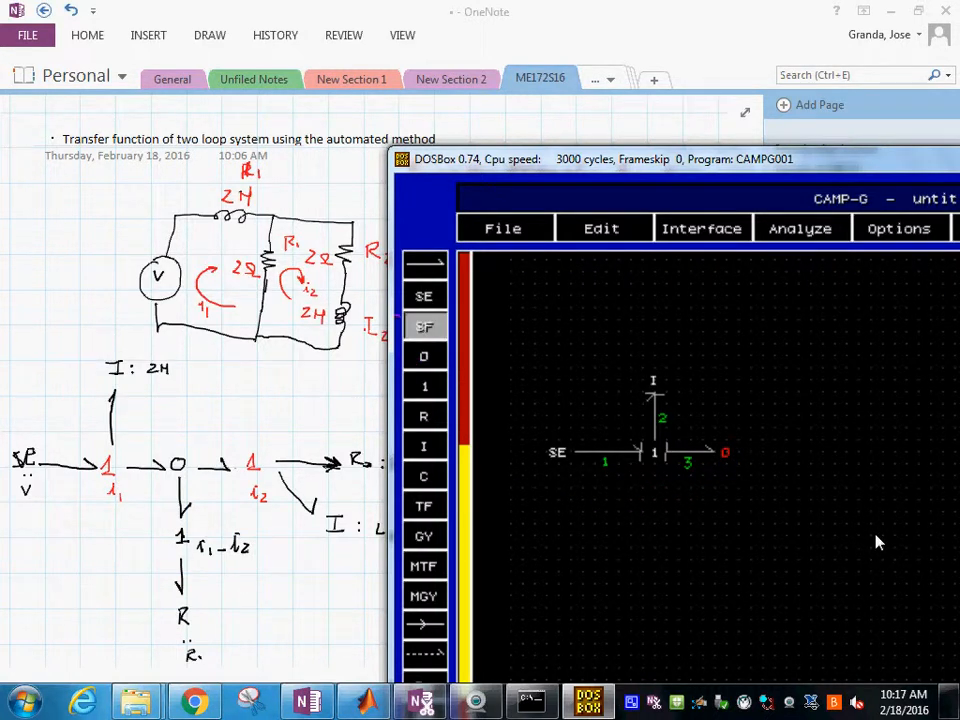
- Branch down from the 0-junction to a new 1-junction, and bond that junction to an R element below it
{"action": "left_click", "coordinate": [431, 381]}
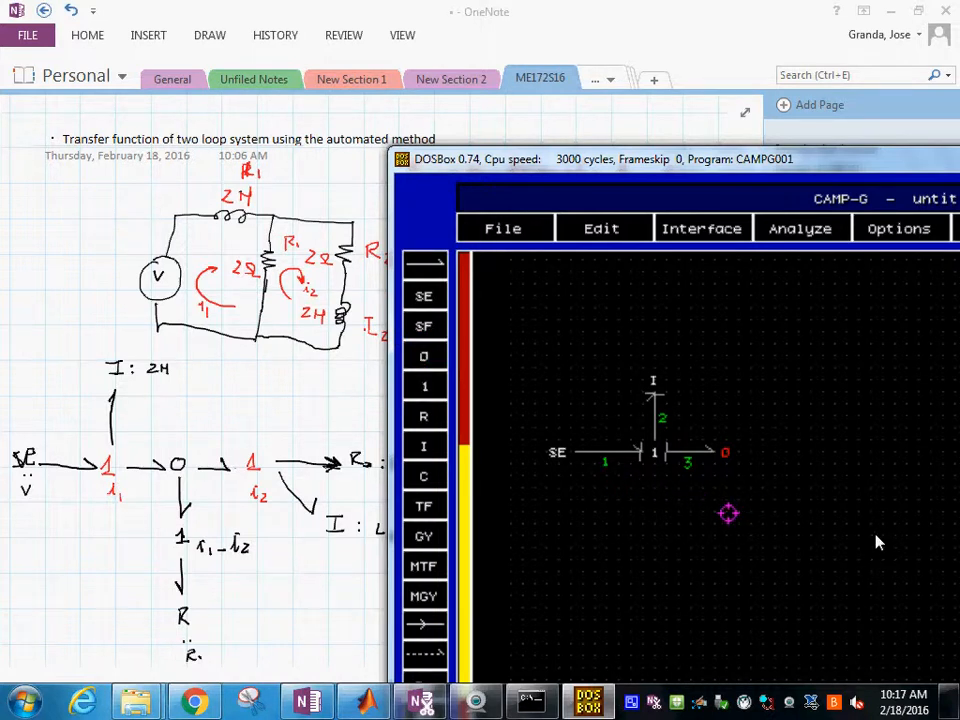
{"action": "left_click", "coordinate": [728, 513]}
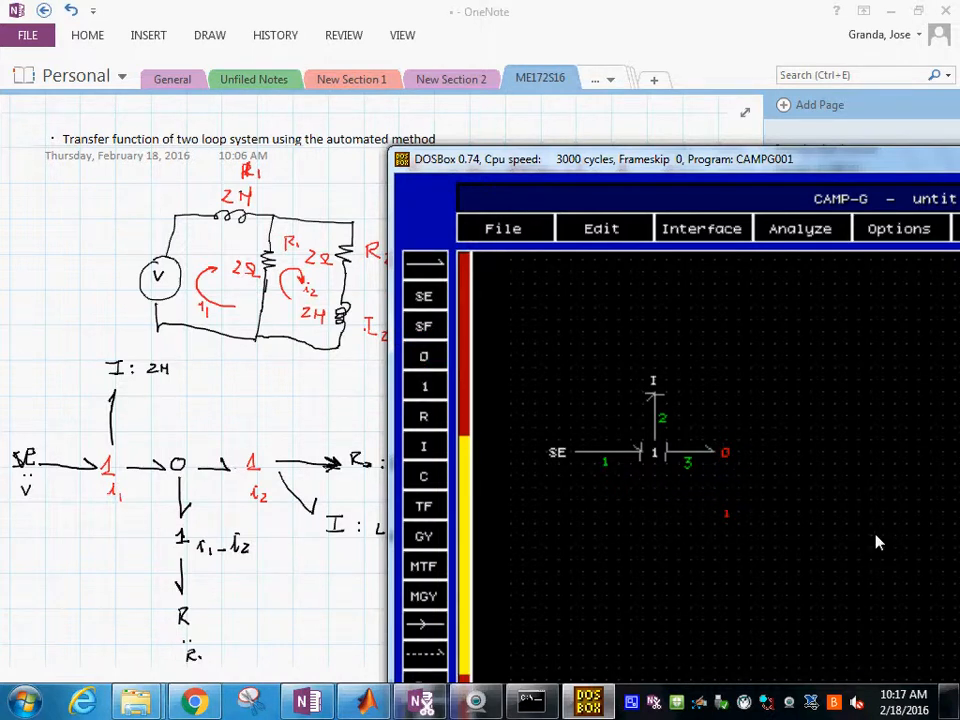
{"action": "left_click", "coordinate": [726, 512]}
{"action": "left_click", "coordinate": [423, 416]}
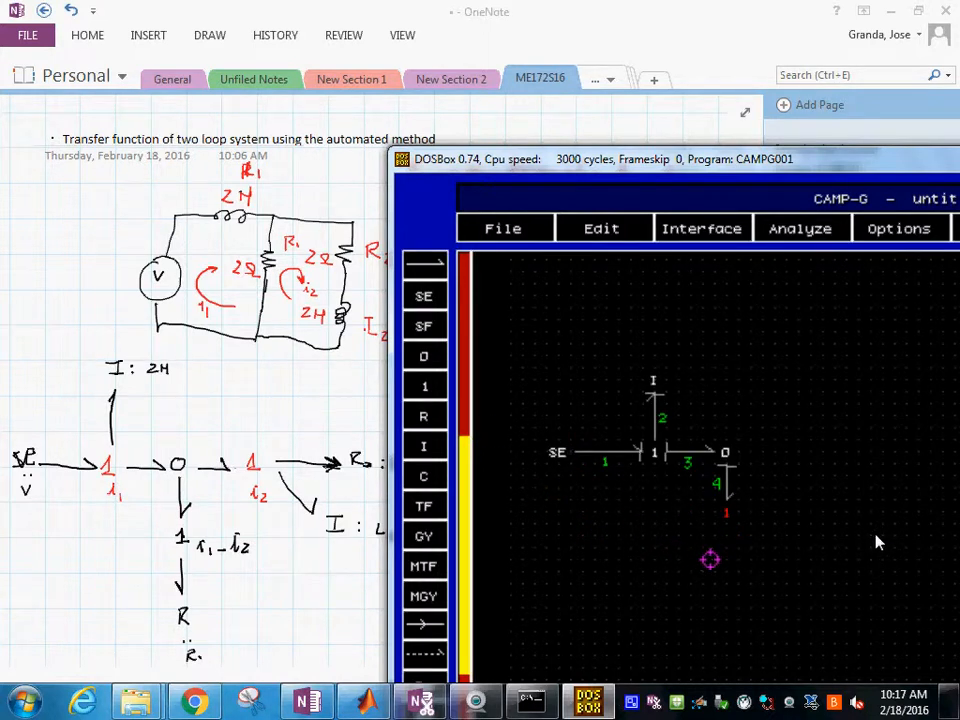
{"action": "left_click", "coordinate": [725, 560]}
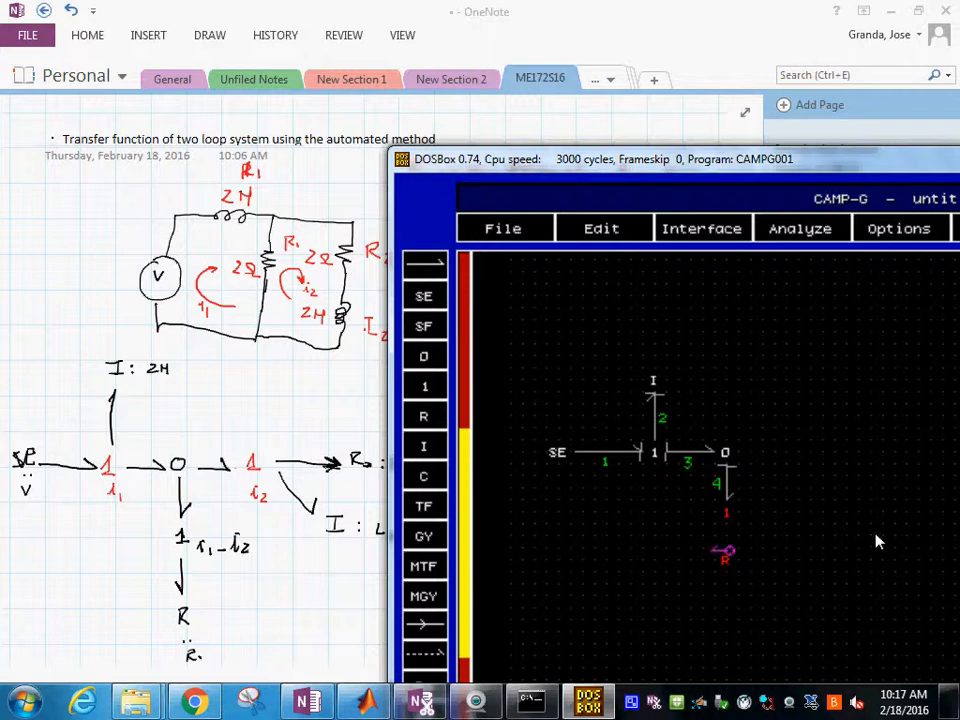
{"action": "left_click", "coordinate": [725, 518]}
- Place another 1-junction to the right of the 0-junction and bond the 0-junction to it
{"action": "left_click", "coordinate": [424, 386]}
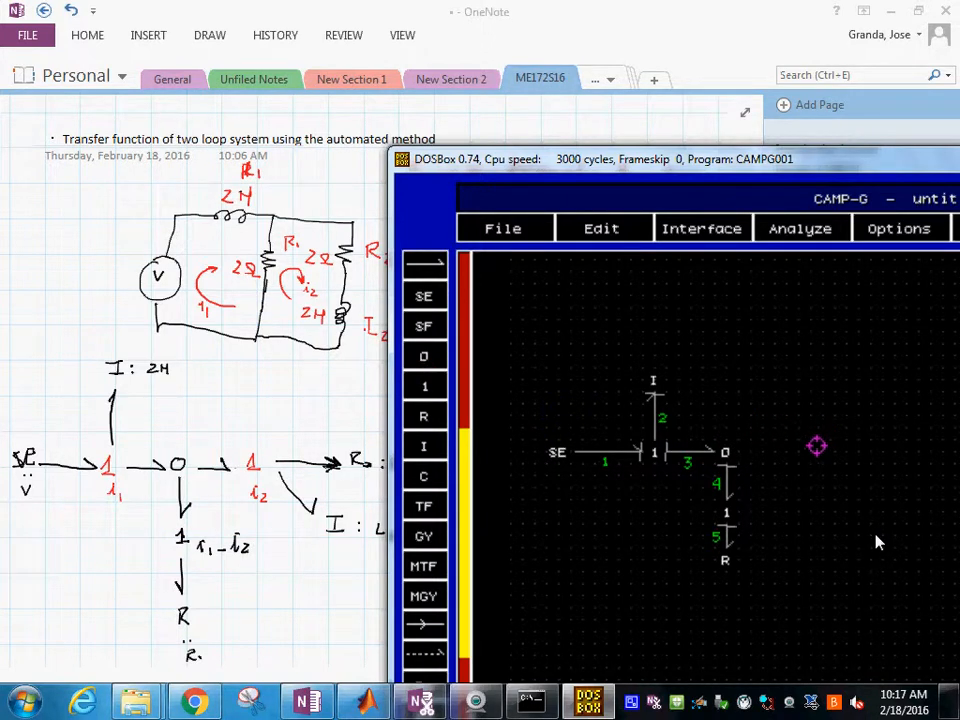
{"action": "left_click", "coordinate": [801, 455]}
{"action": "left_click", "coordinate": [727, 455]}
{"action": "left_click", "coordinate": [799, 453]}
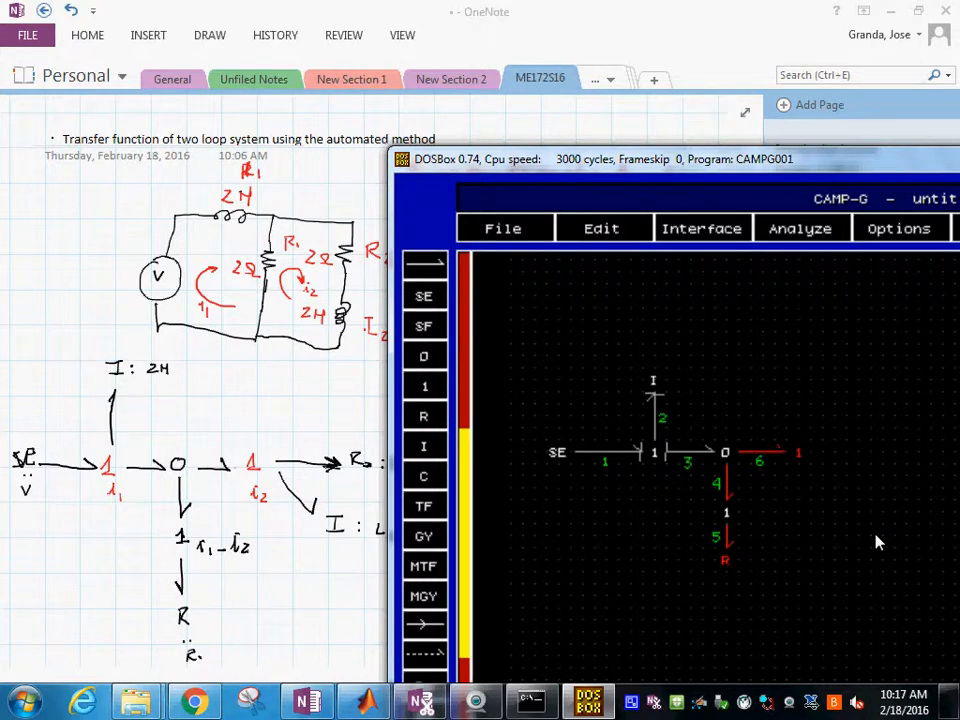
- Attach an R element above and an I element below the rightmost 1-junction, with bonds directed out to each
{"action": "left_click", "coordinate": [423, 416]}
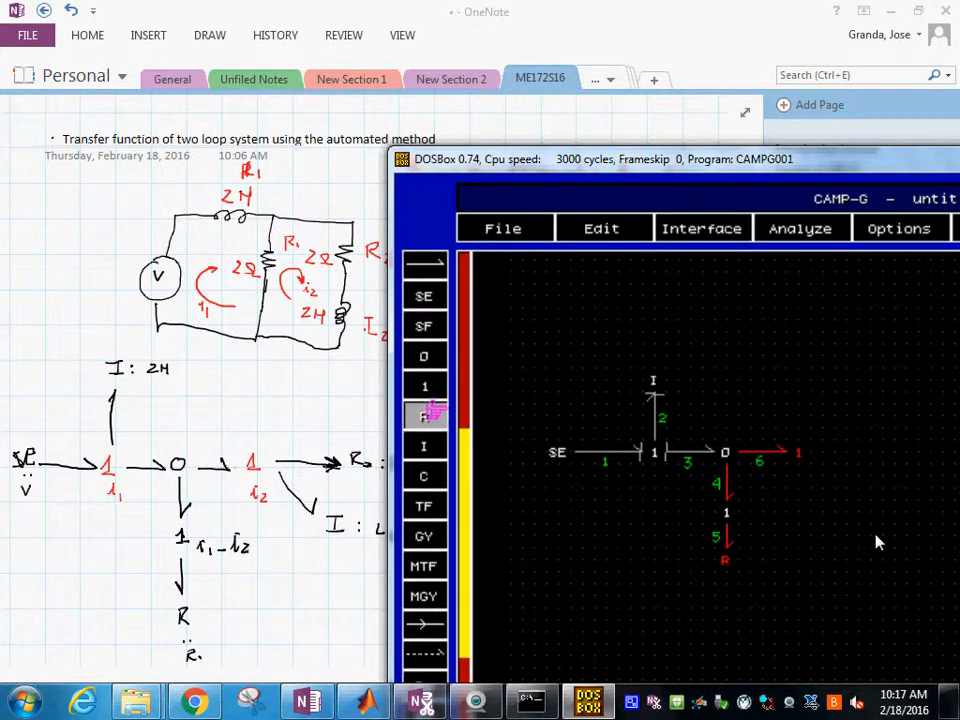
{"action": "left_click", "coordinate": [822, 392]}
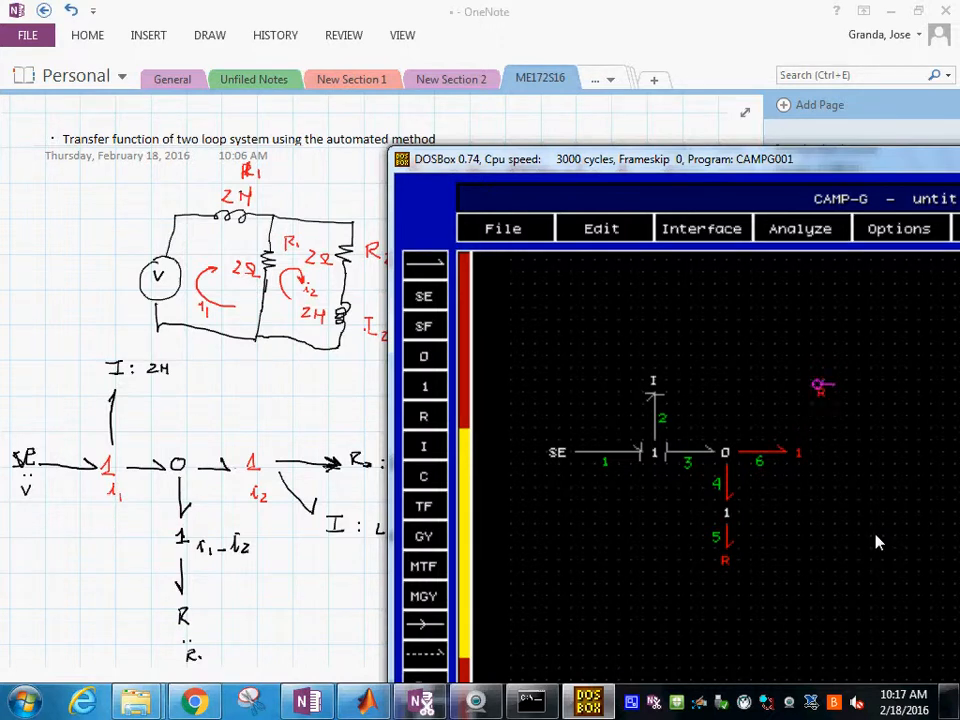
{"action": "left_click", "coordinate": [821, 392]}
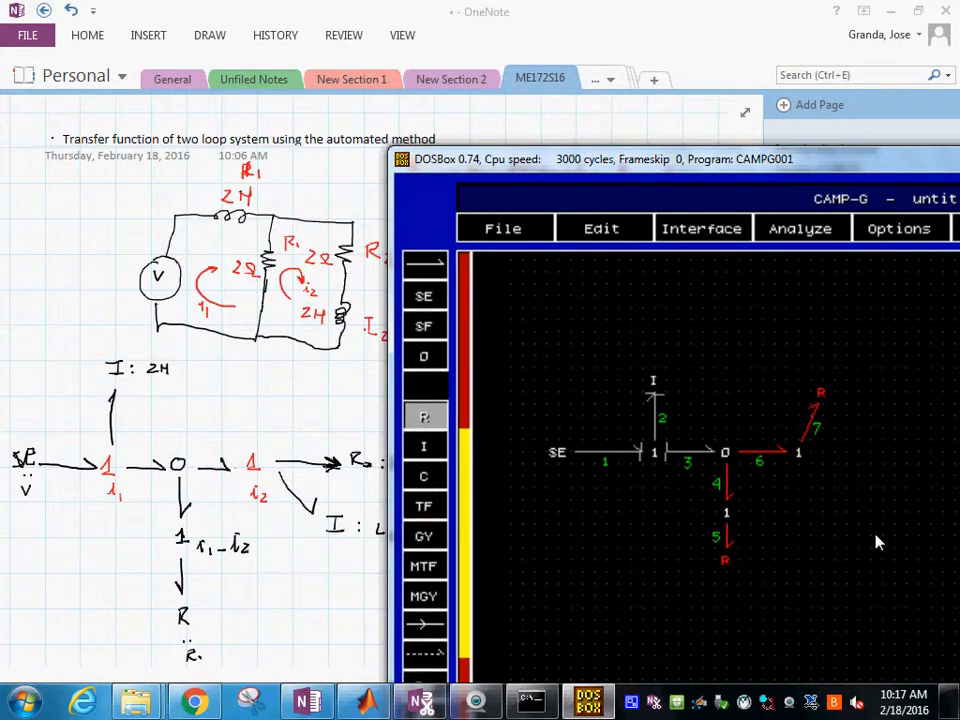
{"action": "left_click", "coordinate": [422, 444]}
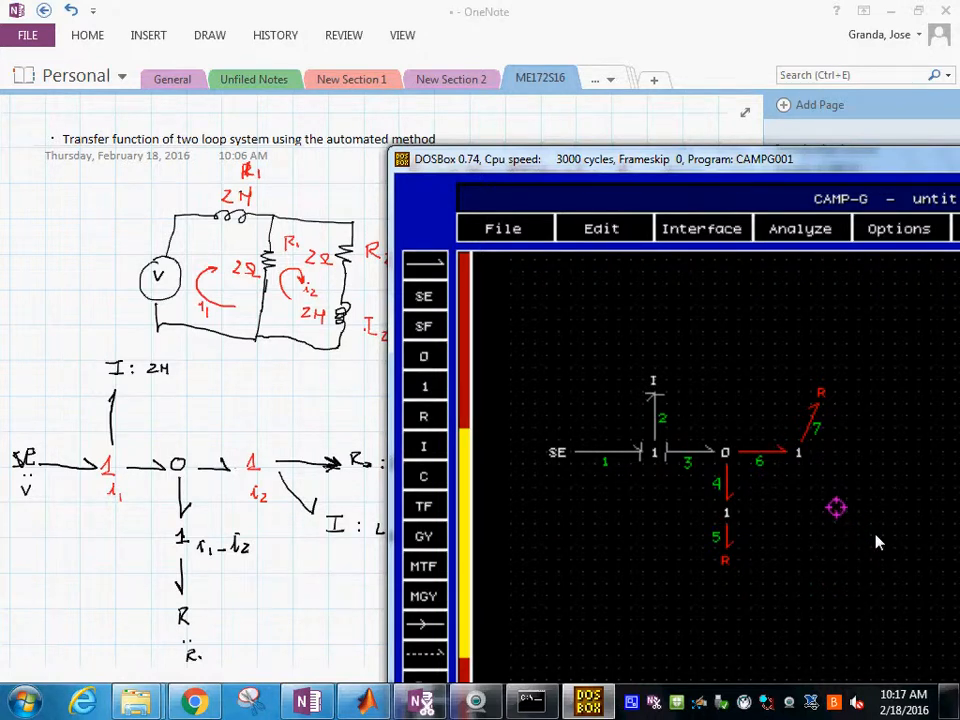
{"action": "left_click", "coordinate": [838, 519]}
{"action": "left_click", "coordinate": [834, 512]}
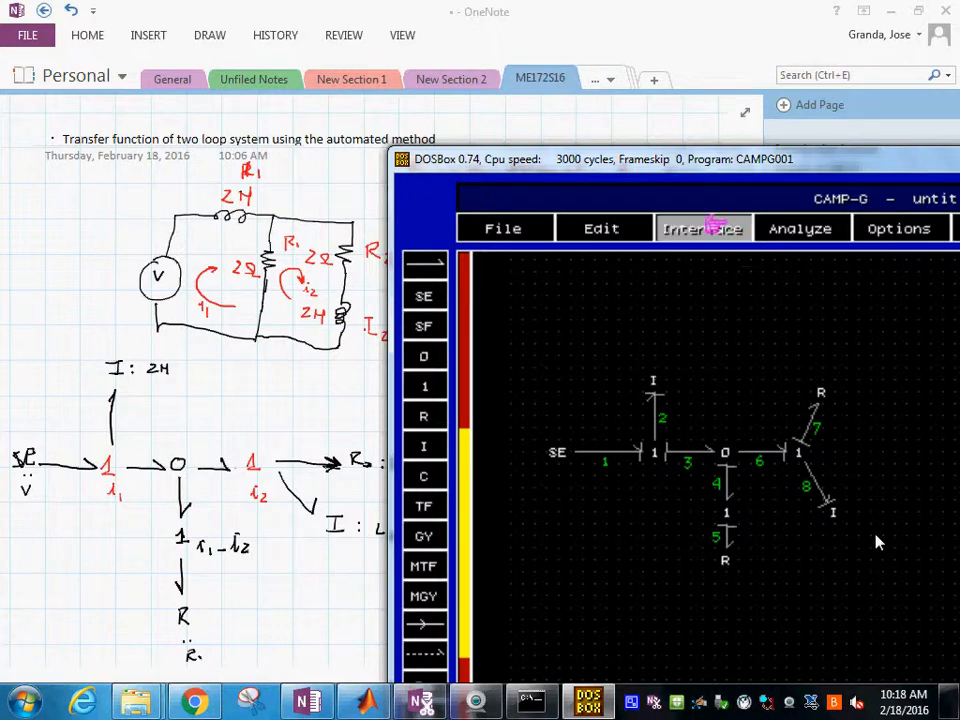
- Generate the MATLAB model files from the bond graph and continue through the console prompt so they open in MATLAB
{"action": "left_click", "coordinate": [715, 226]}
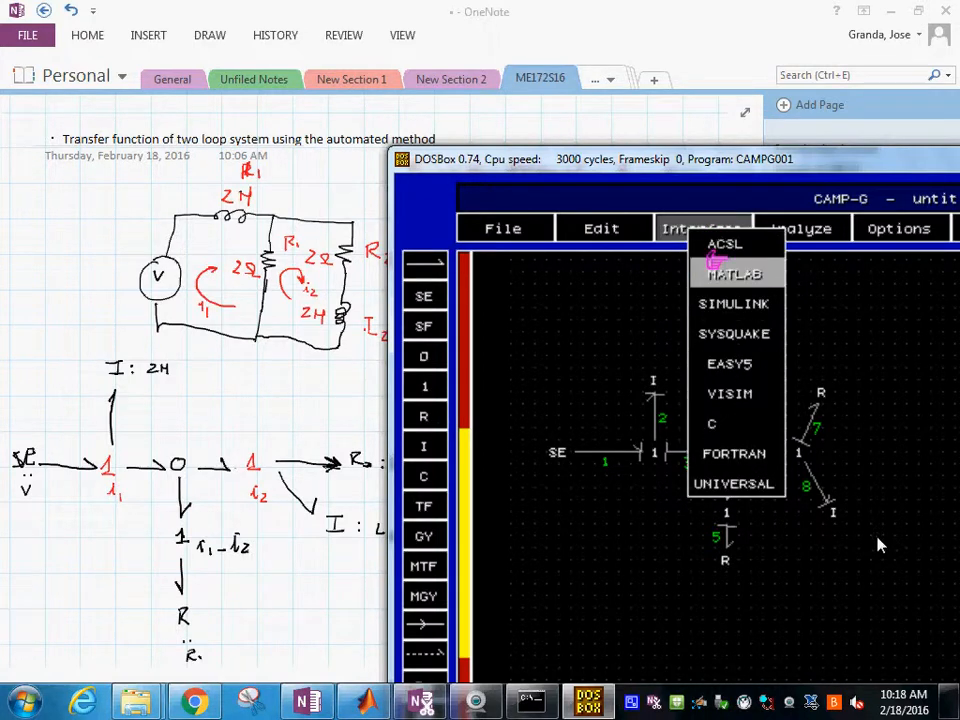
{"action": "left_click", "coordinate": [724, 272]}
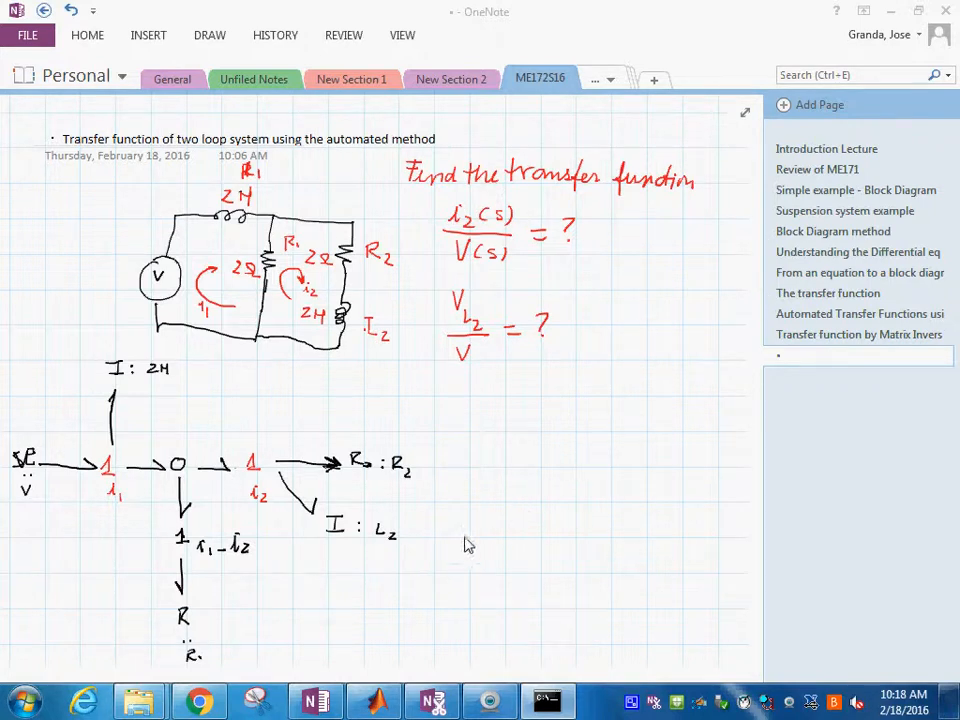
{"action": "left_click", "coordinate": [548, 703]}
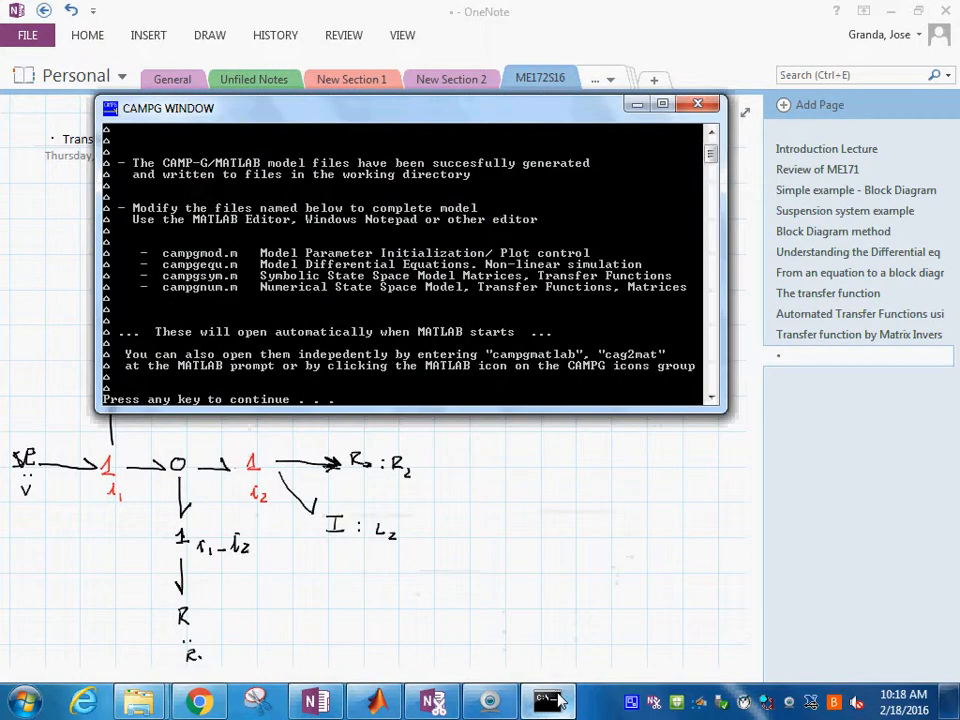
{"action": "key", "text": "Return"}
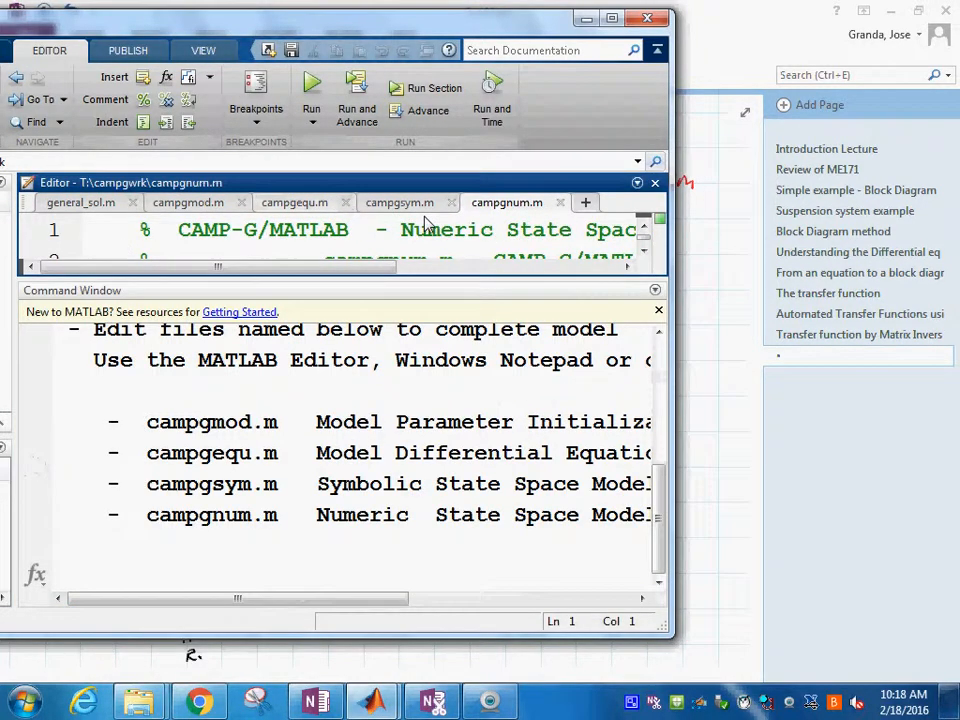
- Show campgsym.m in the MATLAB editor, bringing the whole window into view and enlarging the editor area
{"action": "left_click", "coordinate": [416, 203]}
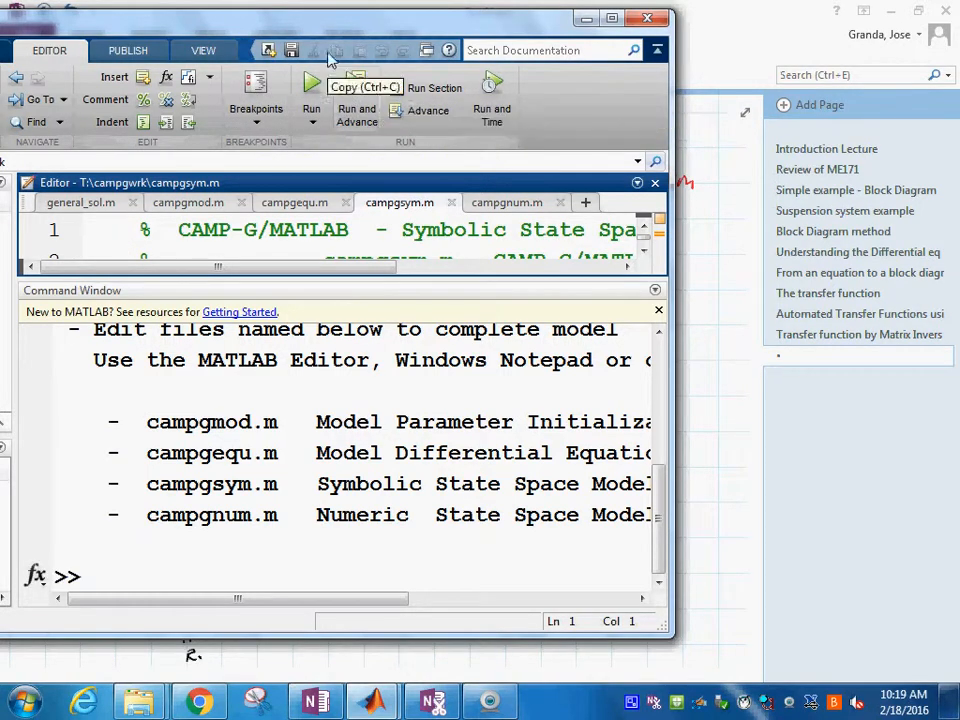
{"action": "left_click_drag", "start_coordinate": [332, 25], "coordinate": [537, 32]}
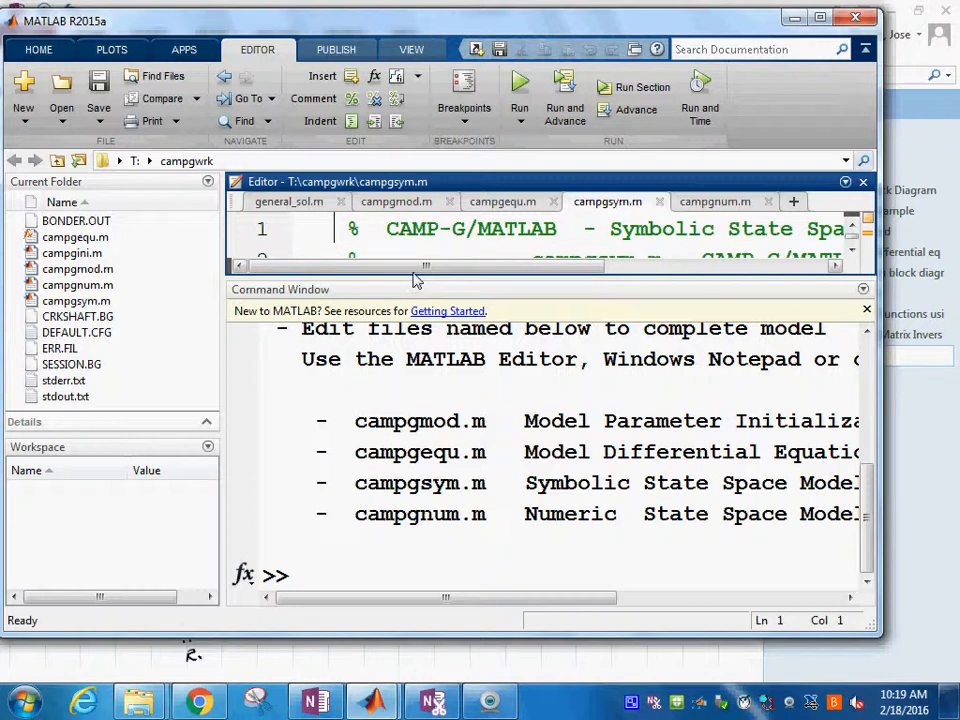
{"action": "left_click_drag", "start_coordinate": [416, 287], "coordinate": [414, 462]}
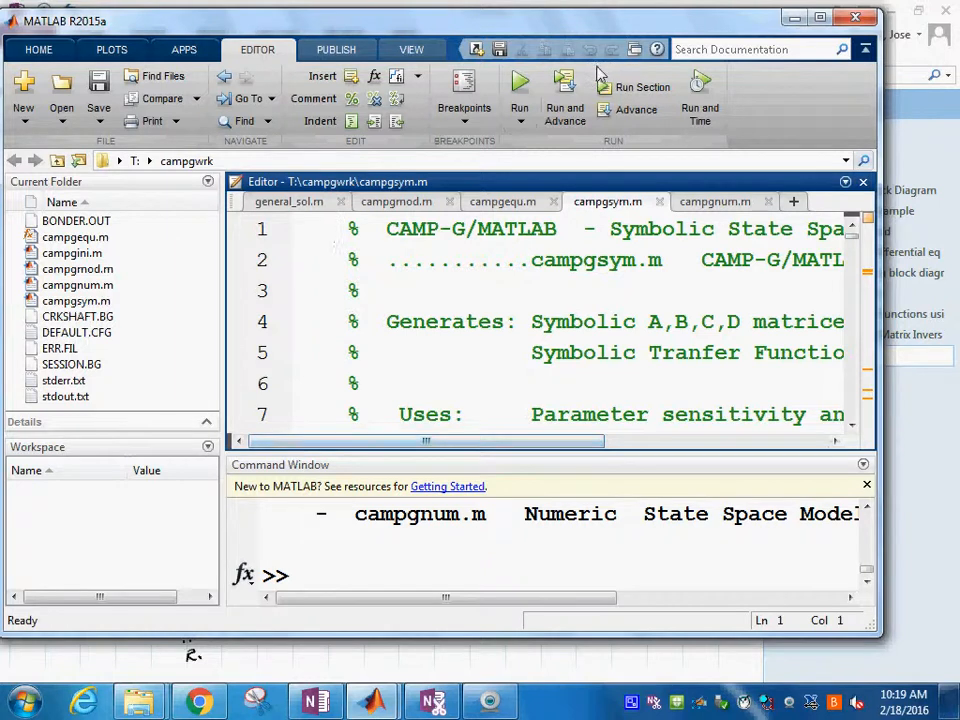
- Find f7 in campgsym.m and move the search dialog clear of the matching code
{"action": "left_click", "coordinate": [244, 122]}
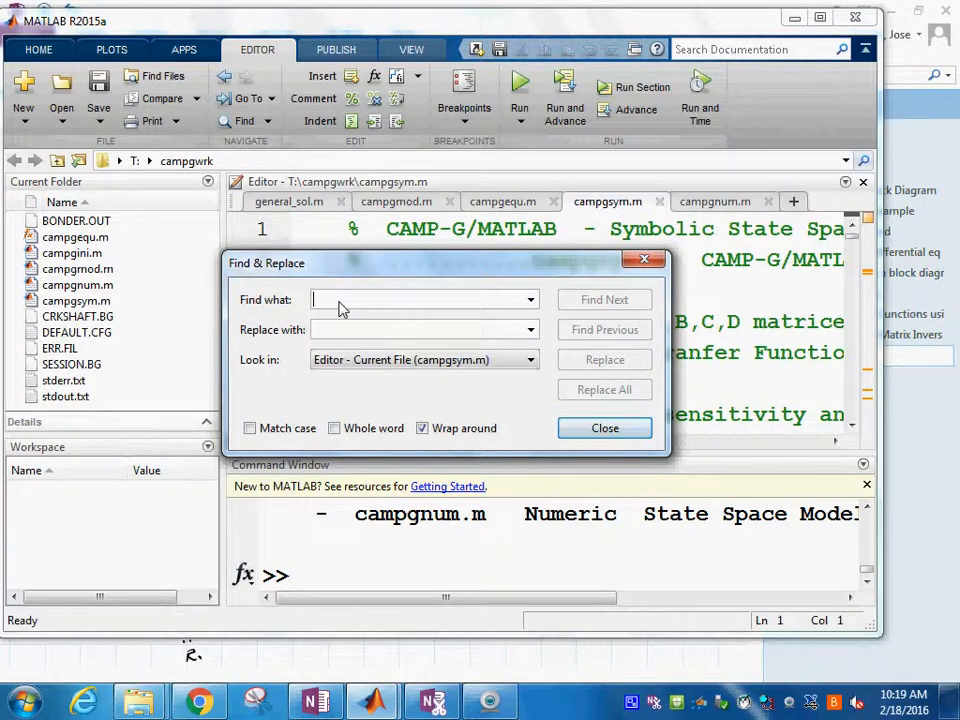
{"action": "type", "text": "f7"}
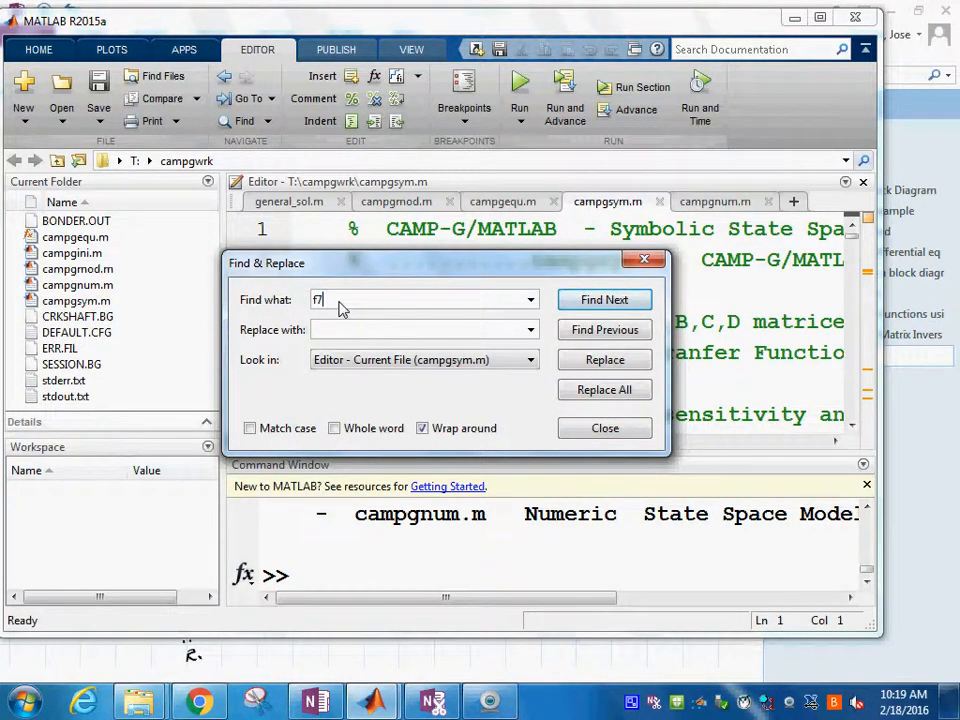
{"action": "key", "text": "Return"}
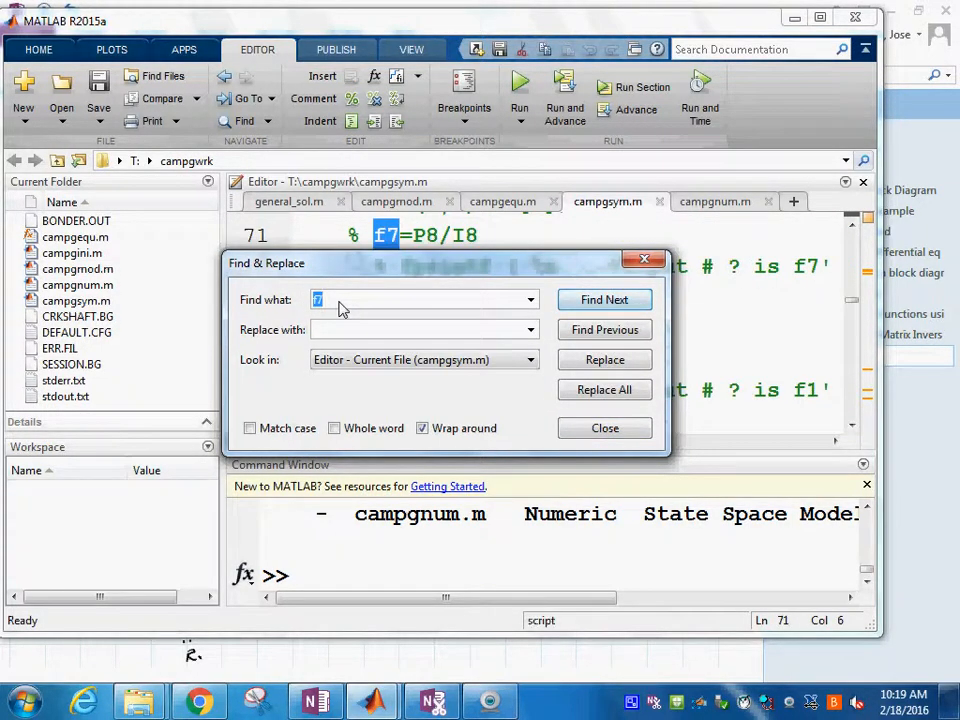
{"action": "left_click_drag", "start_coordinate": [527, 268], "coordinate": [525, 398]}
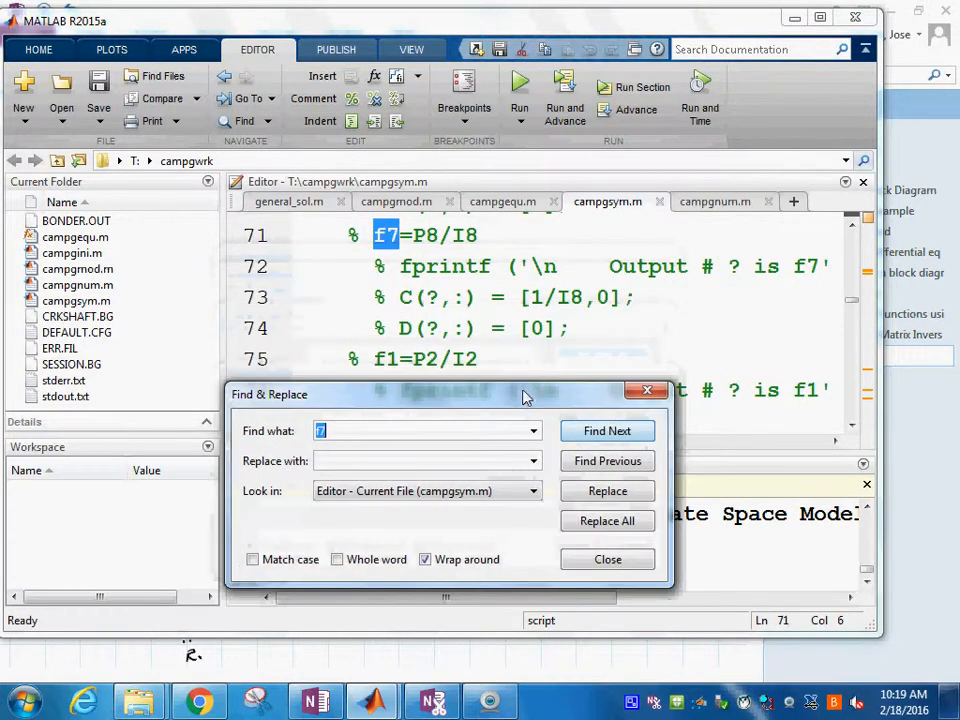
- Uncomment the fprintf, C and D lines below the f7=P8/I8 comment
{"action": "left_click", "coordinate": [396, 283]}
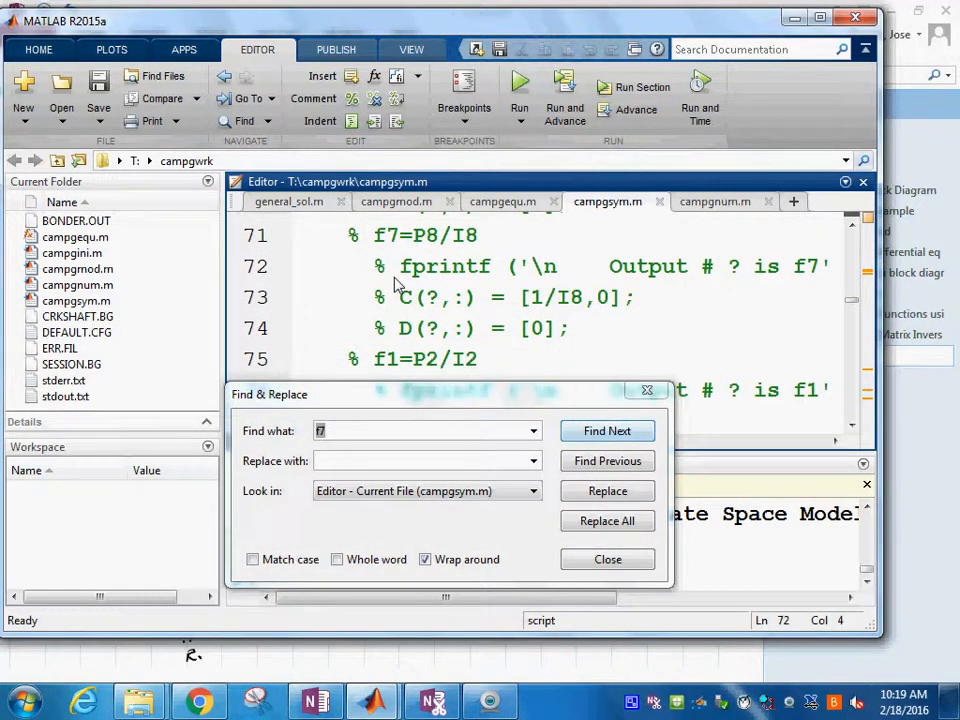
{"action": "key", "text": "Delete"}
{"action": "key", "text": "Down"}
{"action": "key", "text": "Delete"}
{"action": "key", "text": "Down"}
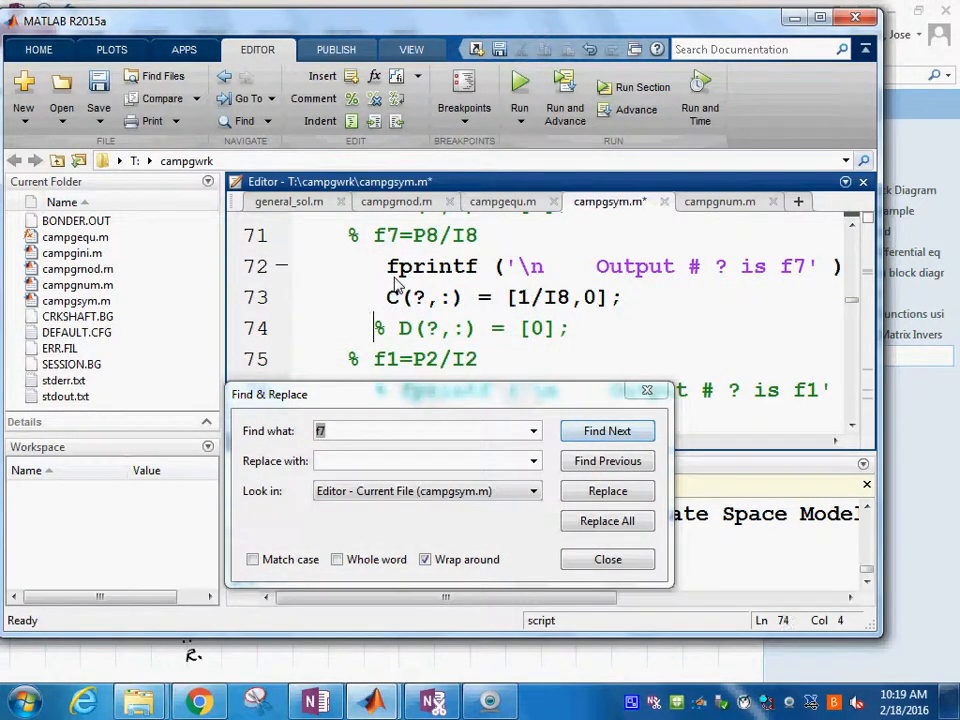
{"action": "key", "text": "Delete"}
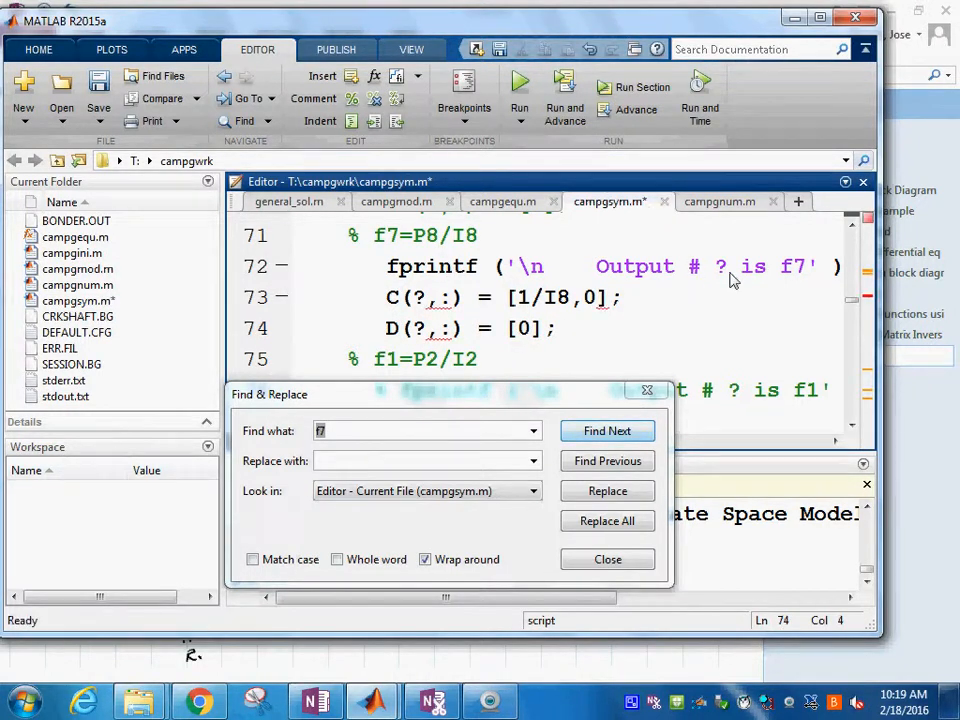
- Replace the ? placeholders in the f7 output's fprintf, C and D lines with output number 1
{"action": "left_click", "coordinate": [718, 268]}
{"action": "type", "text": "1"}
{"action": "key", "text": "Delete"}
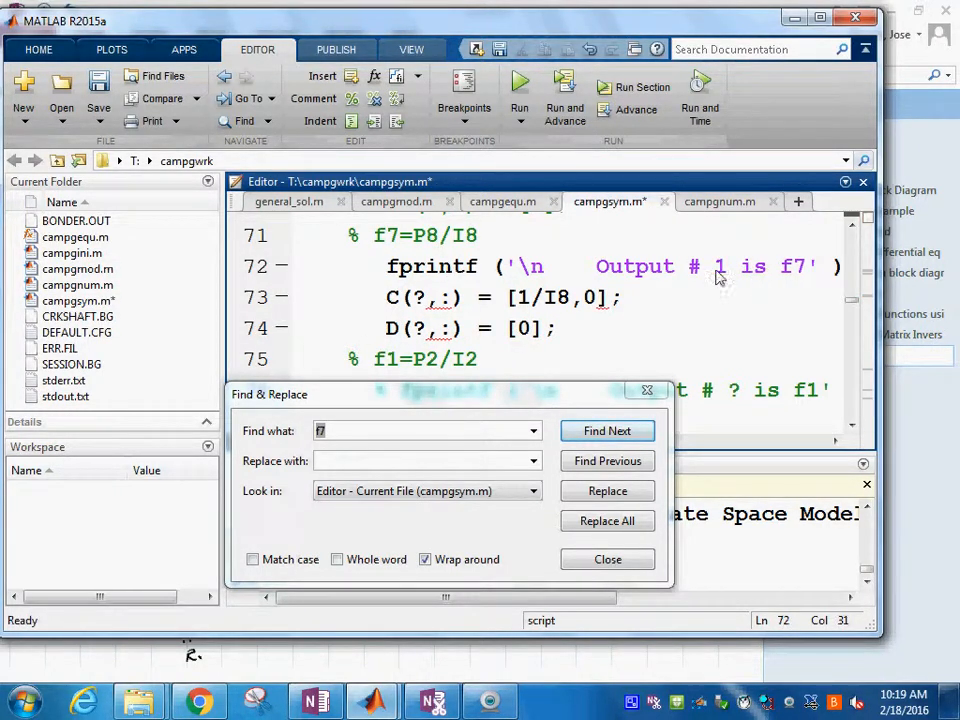
{"action": "left_click", "coordinate": [413, 299]}
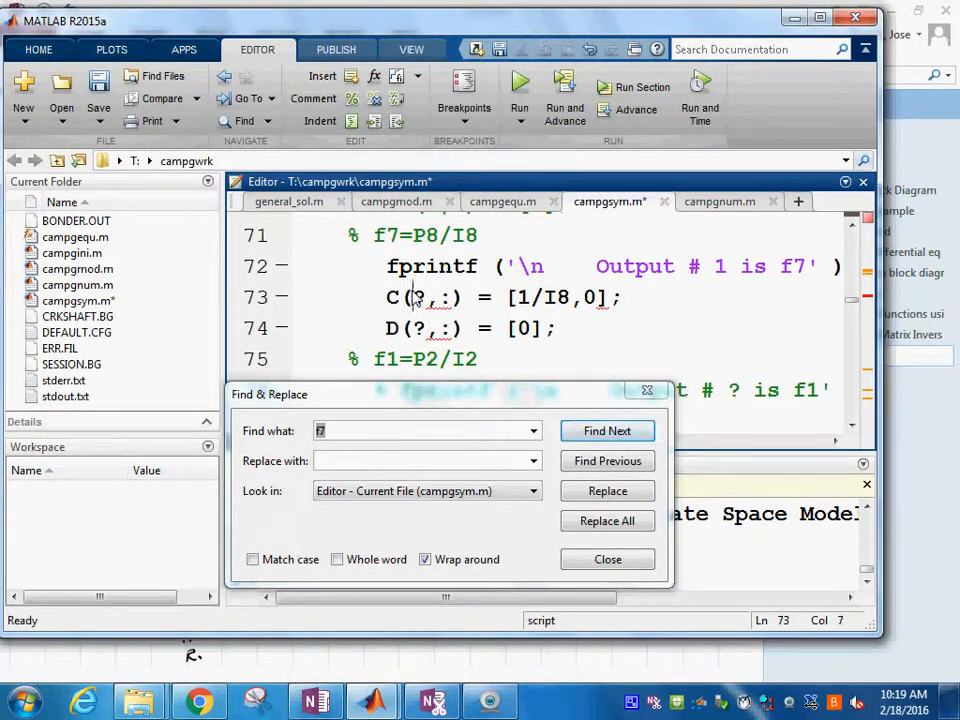
{"action": "type", "text": "1"}
{"action": "key", "text": "Delete"}
{"action": "key", "text": "Down"}
{"action": "key", "text": "Left"}
{"action": "type", "text": "1"}
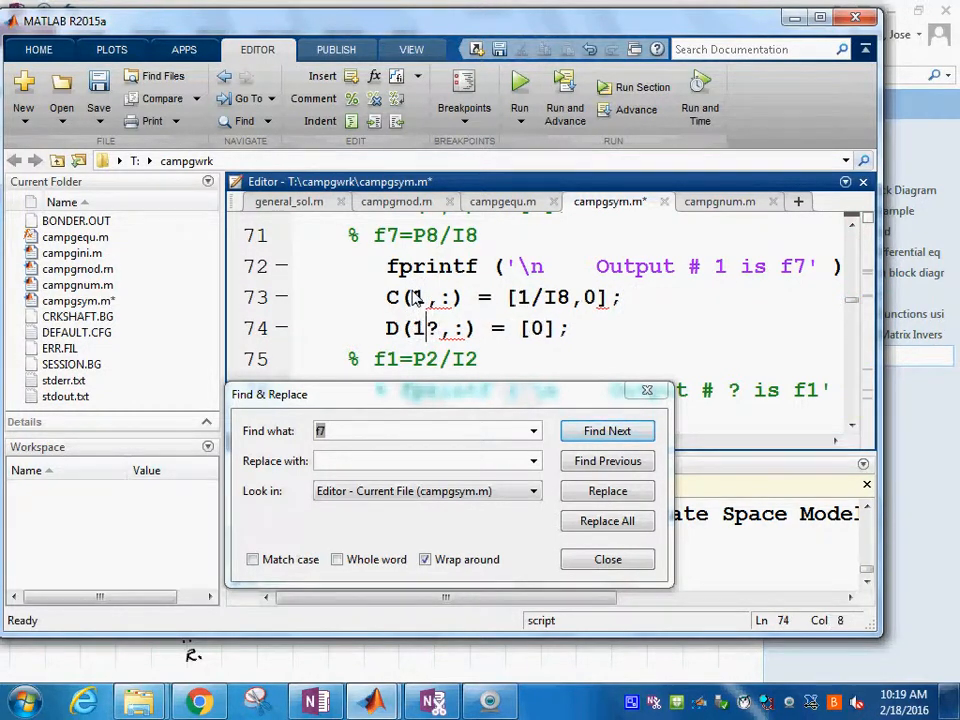
{"action": "key", "text": "Delete"}
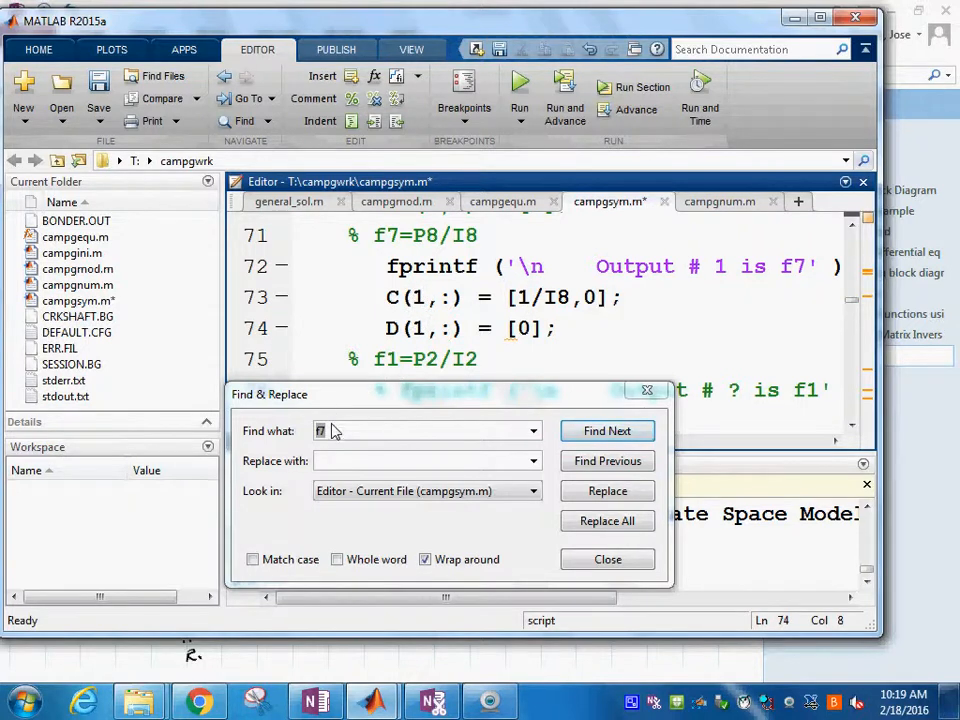
- Search for e8 in campgsym.m to locate its output definition
{"action": "left_click_drag", "start_coordinate": [332, 426], "coordinate": [300, 429]}
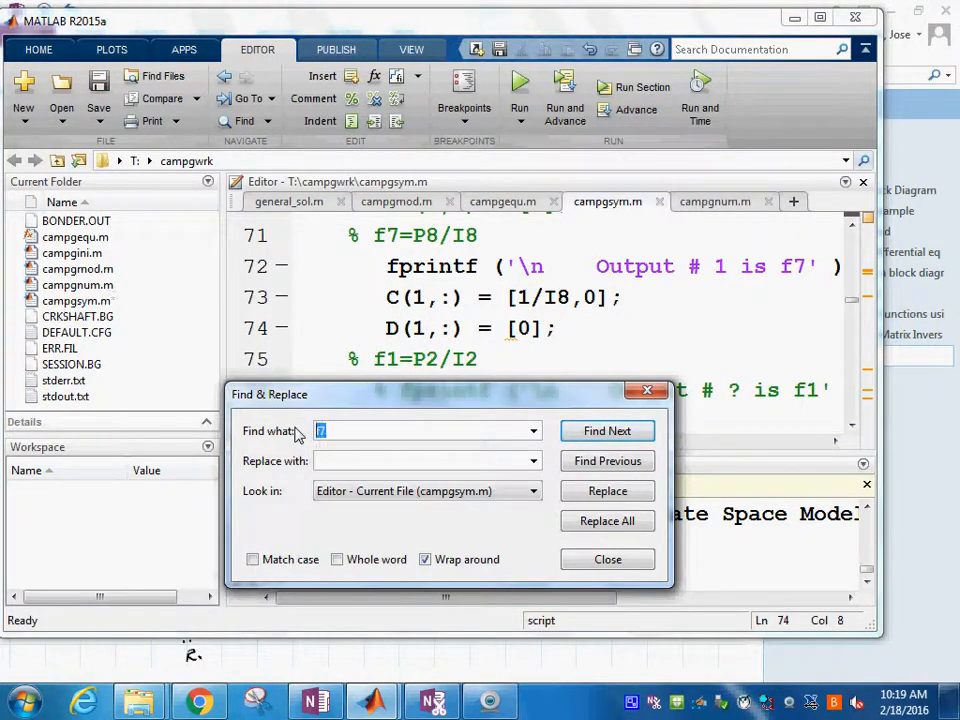
{"action": "type", "text": "e8"}
{"action": "key", "text": "Return"}
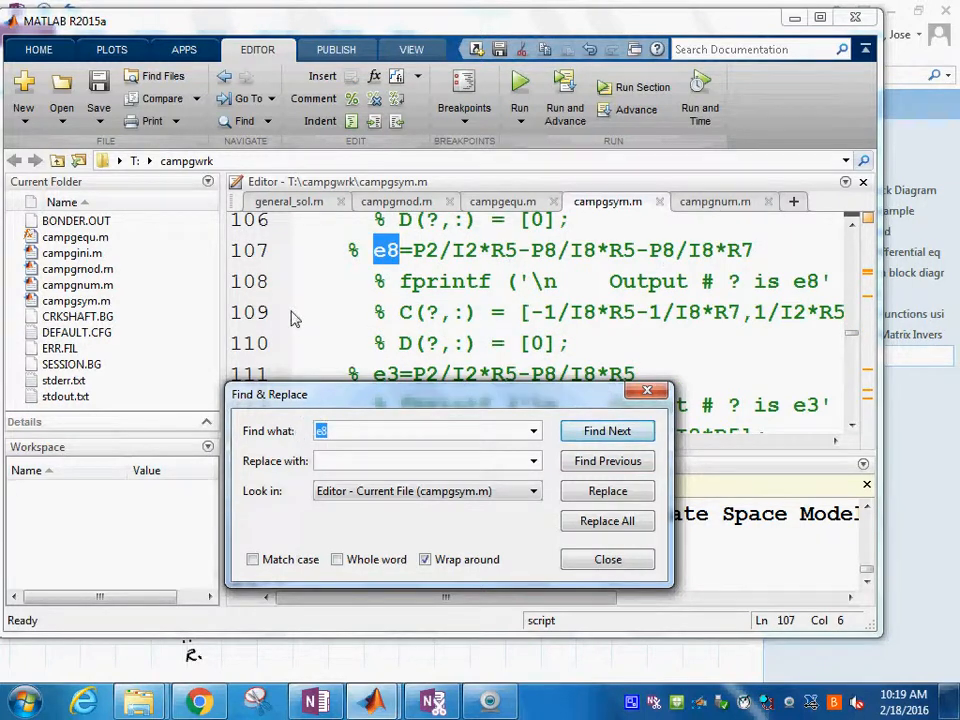
- Uncomment the fprintf, C and D lines below the e8=P2/I2*R5-P8/I8*R5-P8/I8*R7 comment
{"action": "left_click", "coordinate": [378, 284]}
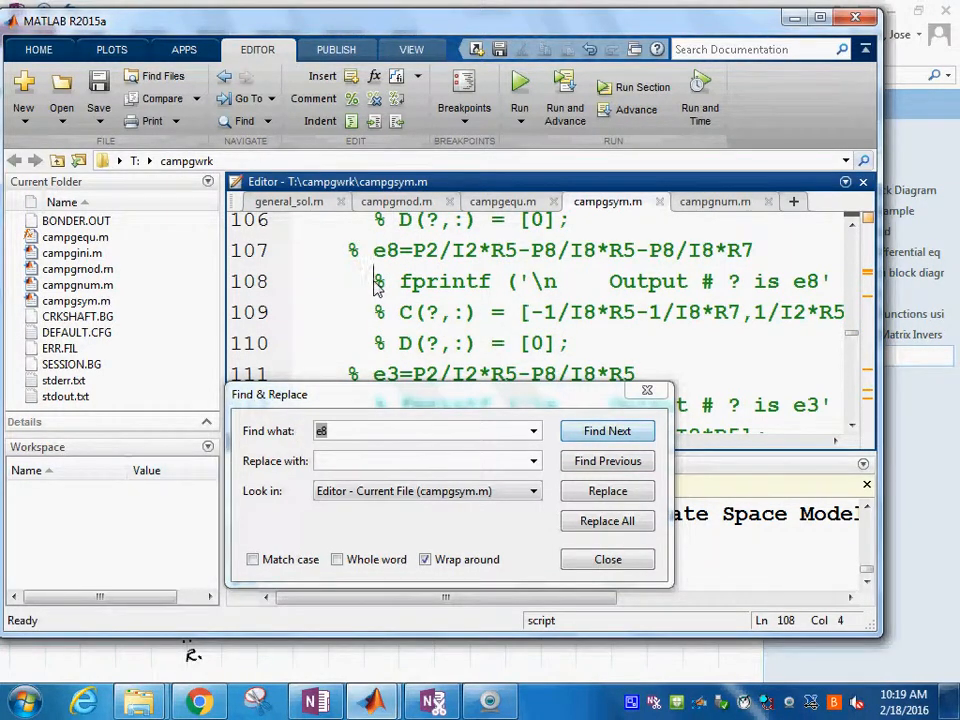
{"action": "key", "text": "Delete"}
{"action": "key", "text": "Down"}
{"action": "key", "text": "Delete"}
{"action": "key", "text": "Down"}
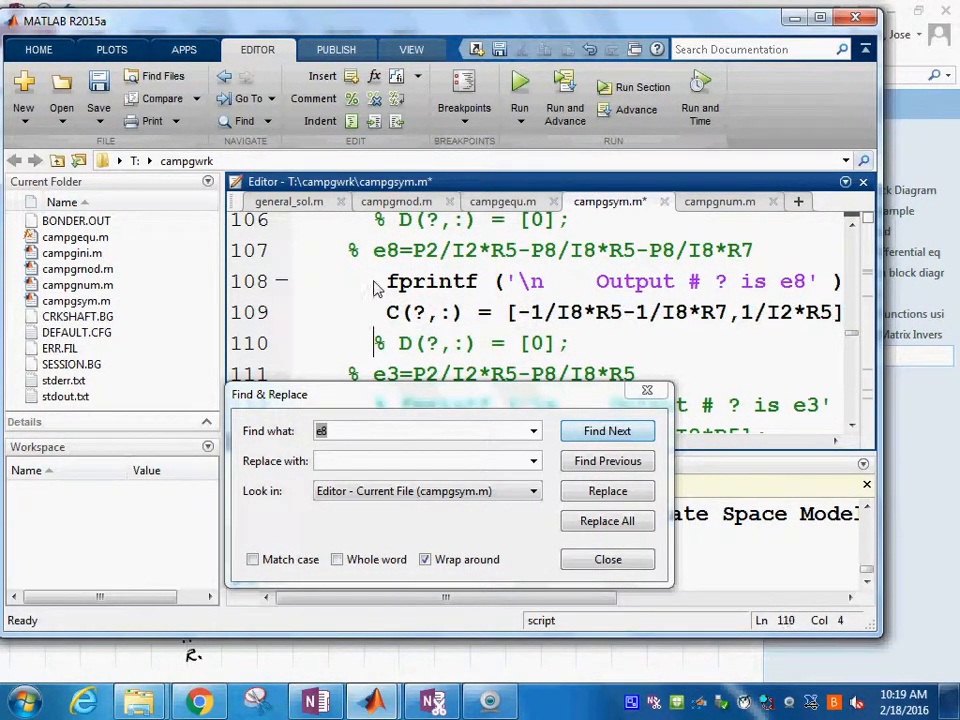
{"action": "key", "text": "Delete"}
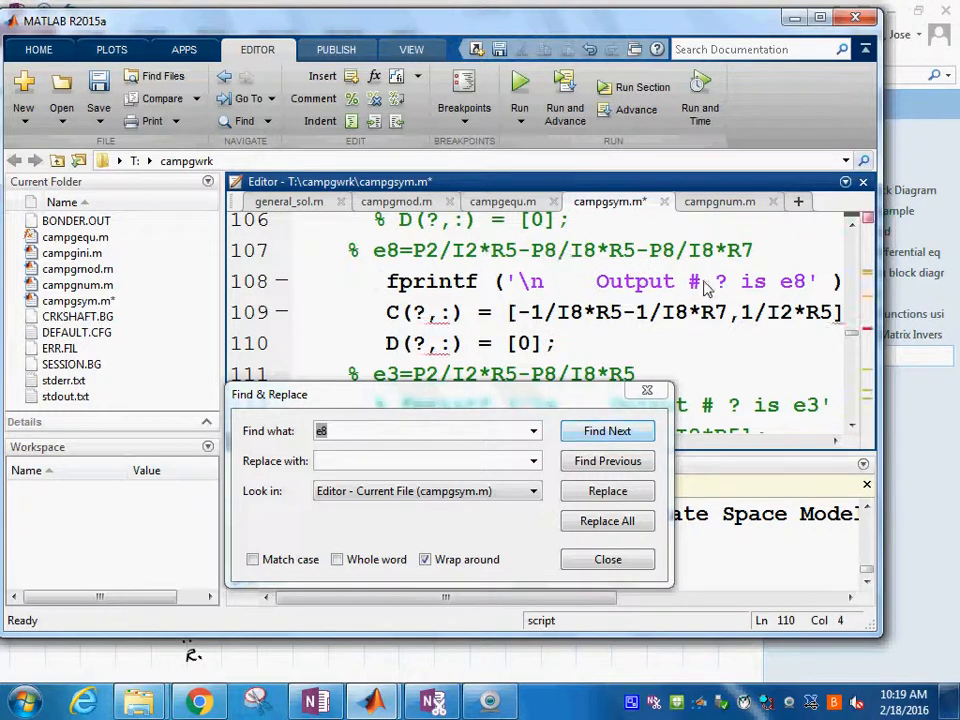
- Replace the ? placeholders in the e8 output's C and D lines with output number 2 and close the search dialog
{"action": "left_click", "coordinate": [721, 285]}
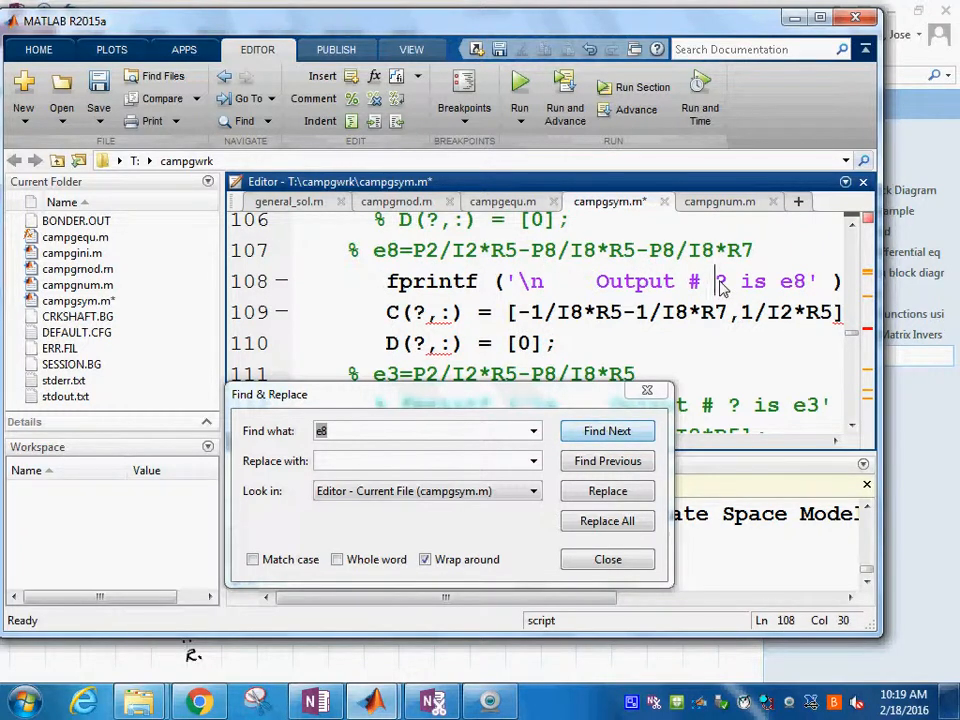
{"action": "key", "text": "Down"}
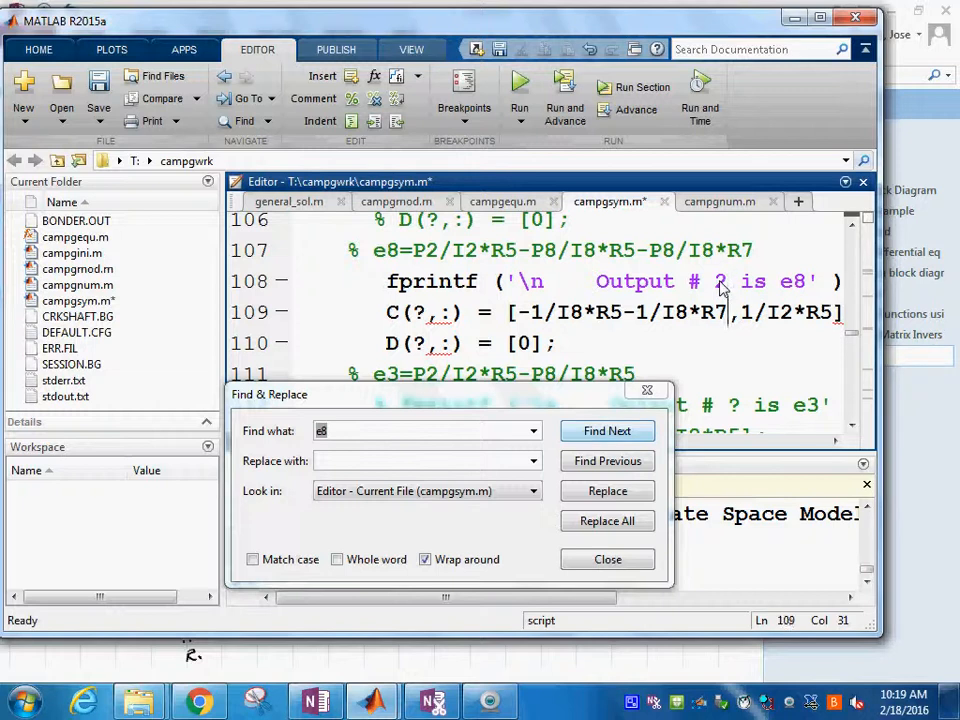
{"action": "key", "text": "Left"}
{"action": "key", "text": "Left"}
{"action": "key", "text": "Left"}
{"action": "key", "text": "Left"}
{"action": "key", "text": "Left"}
{"action": "key", "text": "Left"}
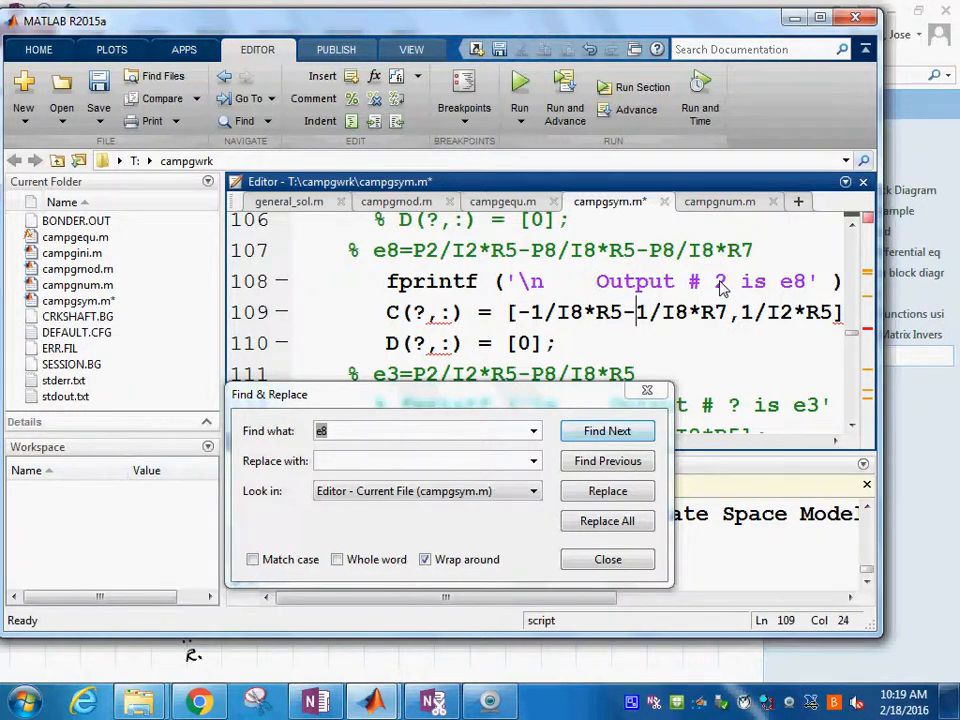
{"action": "key", "text": "Left"}
{"action": "key", "text": "Left"}
{"action": "key", "text": "Left"}
{"action": "key", "text": "Left"}
{"action": "key", "text": "Left"}
{"action": "type", "text": "2"}
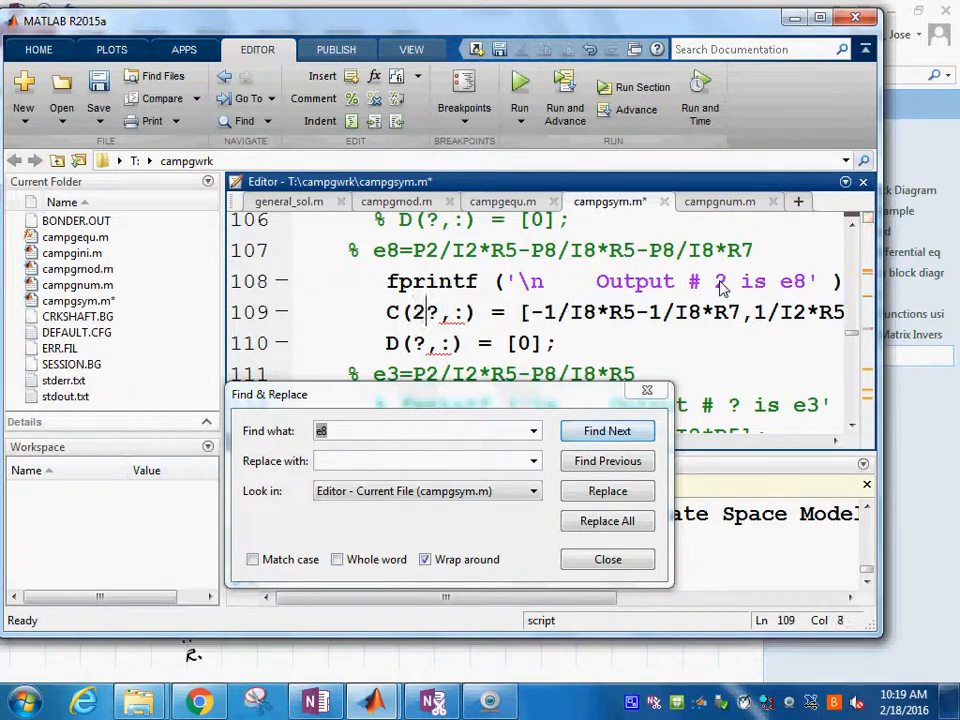
{"action": "key", "text": "Delete"}
{"action": "key", "text": "Down"}
{"action": "key", "text": "Left"}
{"action": "type", "text": "2"}
{"action": "key", "text": "Delete"}
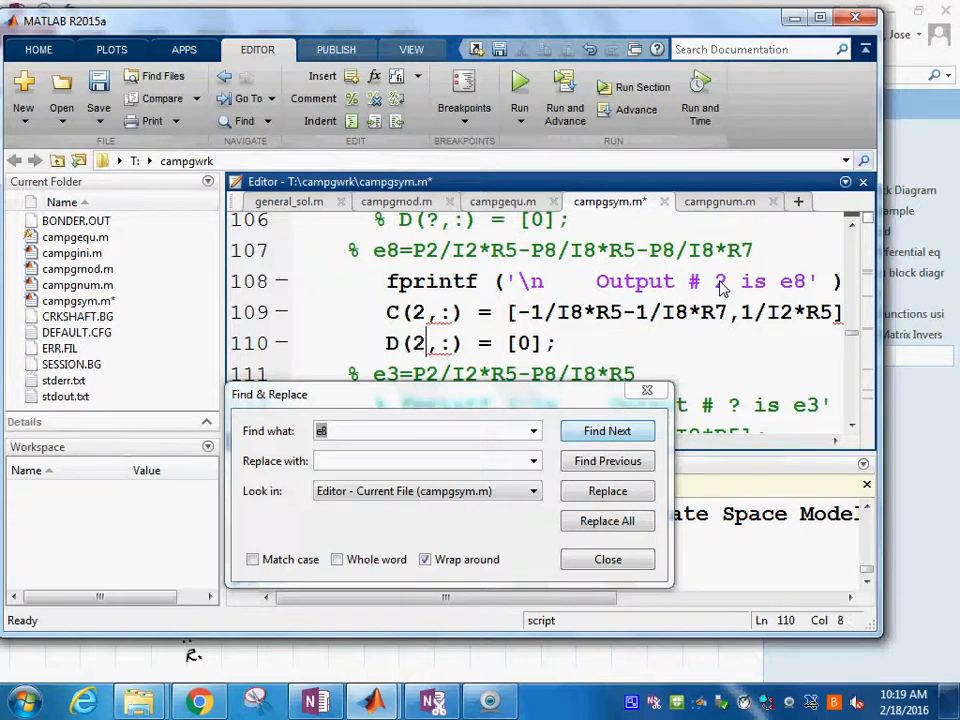
{"action": "left_click", "coordinate": [649, 392]}
- Comment out the H=simple (H) line in the transfer functions section of campgsym.m
{"action": "scroll", "coordinate": [675, 370], "scroll_direction": "down", "scroll_amount": 9}
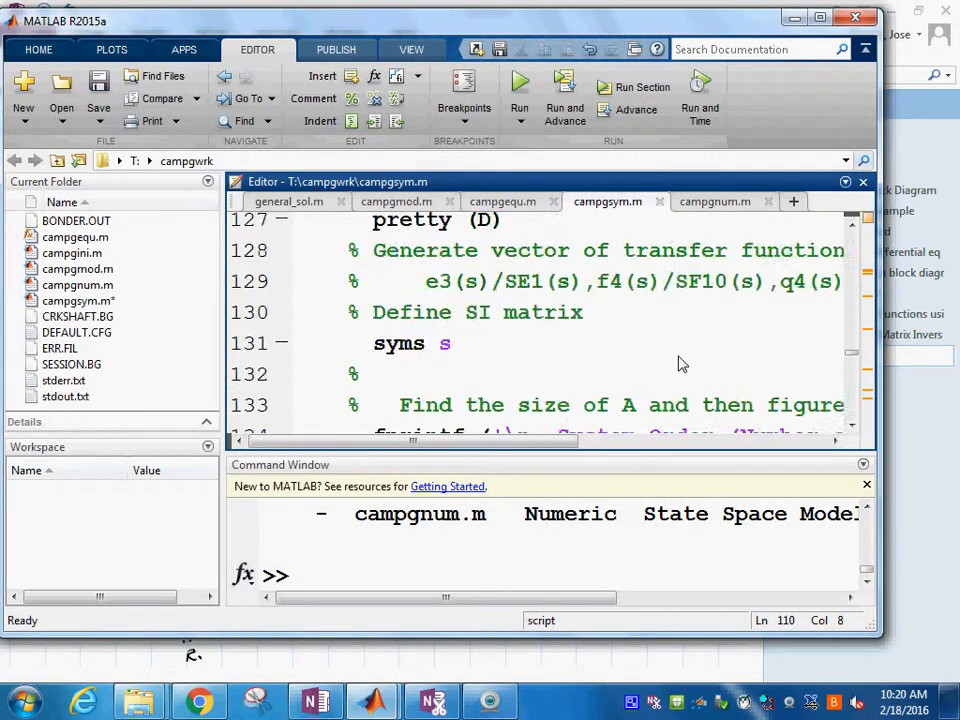
{"action": "scroll", "coordinate": [679, 364], "scroll_direction": "down", "scroll_amount": 4}
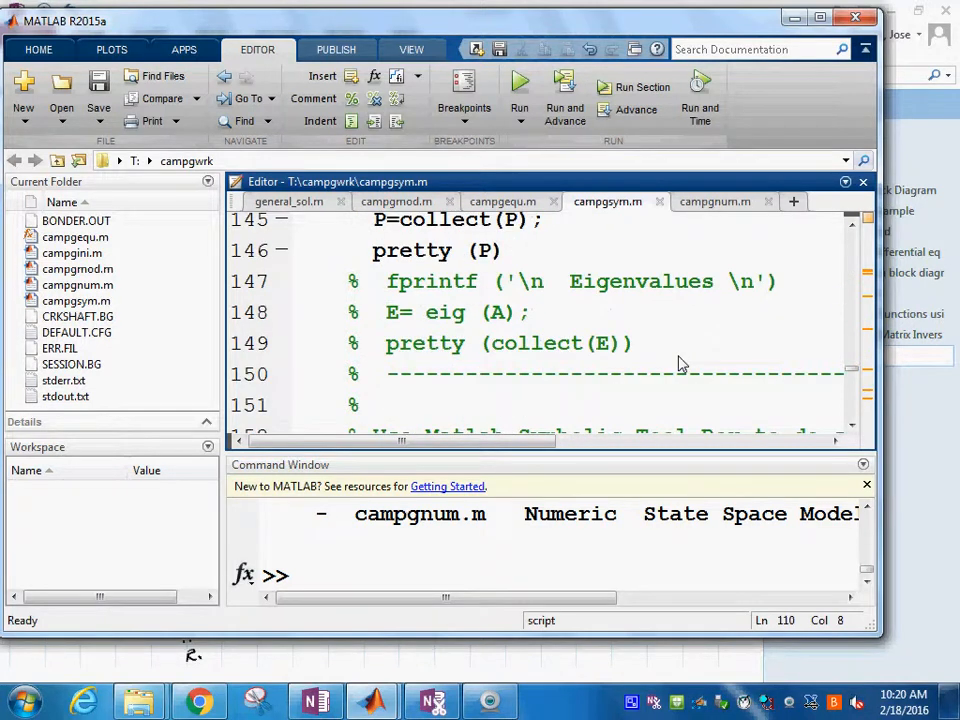
{"action": "scroll", "coordinate": [678, 364], "scroll_direction": "down", "scroll_amount": 3}
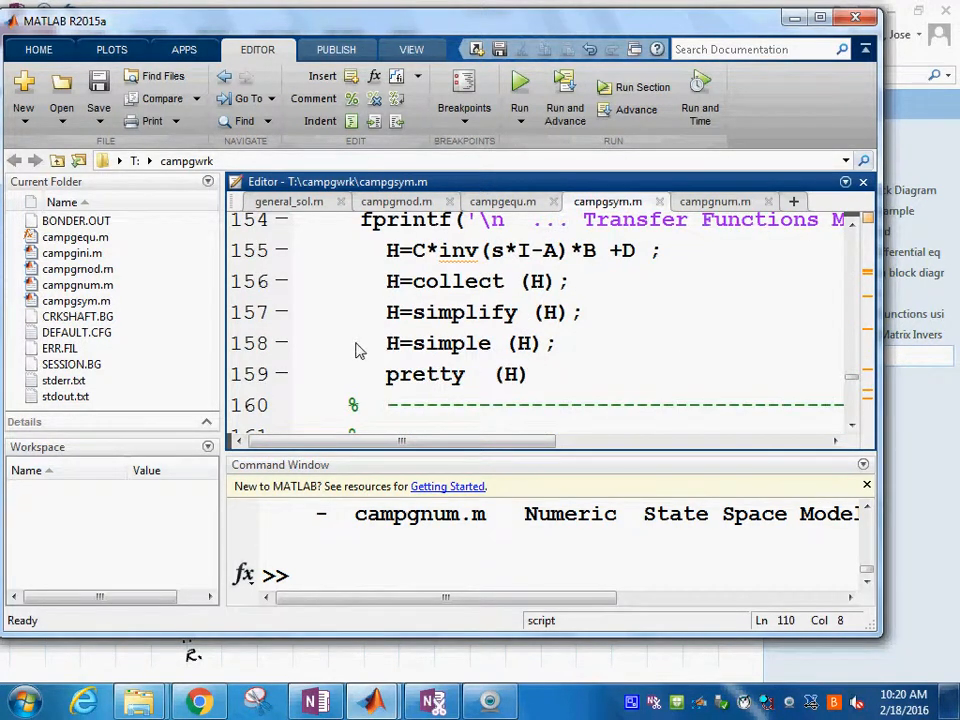
{"action": "left_click", "coordinate": [350, 343]}
{"action": "type", "text": "%"}
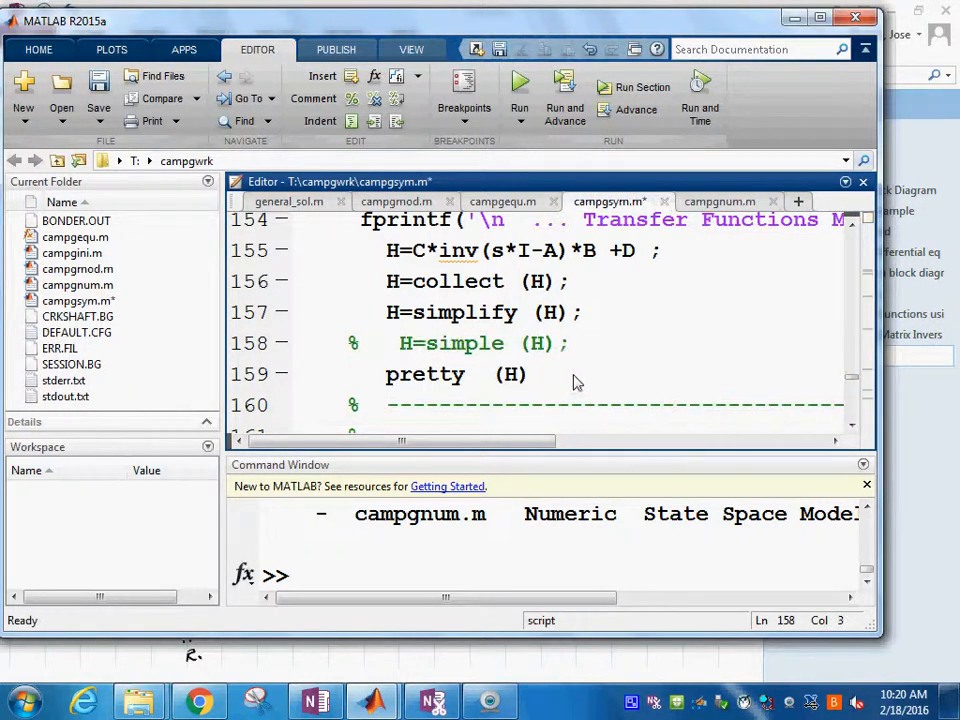
- Run campgsym.m and enlarge the Command Window area, making it active for the paged output
{"action": "left_click", "coordinate": [519, 88]}
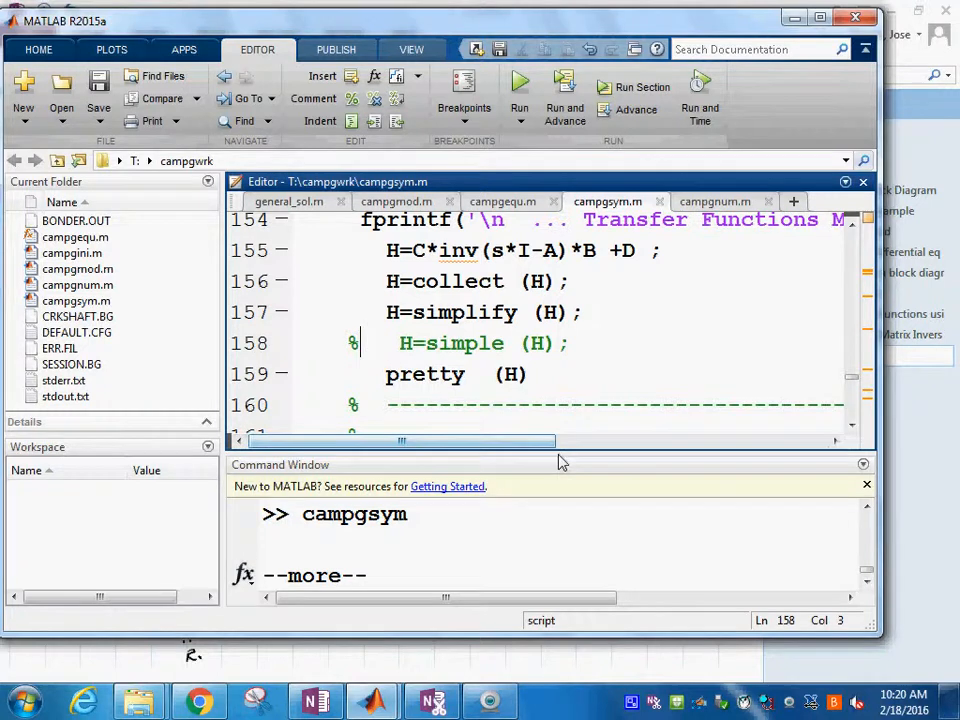
{"action": "left_click_drag", "start_coordinate": [561, 458], "coordinate": [580, 287]}
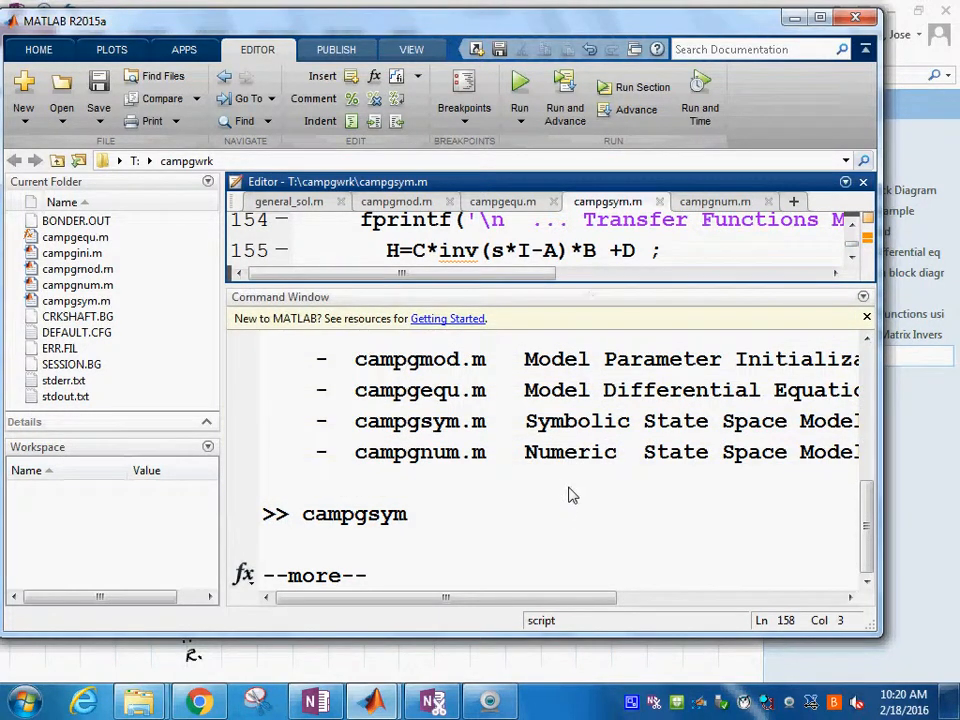
{"action": "left_click", "coordinate": [549, 510]}
- Page through the script's output, past the state-space matrices, to the end of the transfer functions matrix H
{"action": "key", "text": "space"}
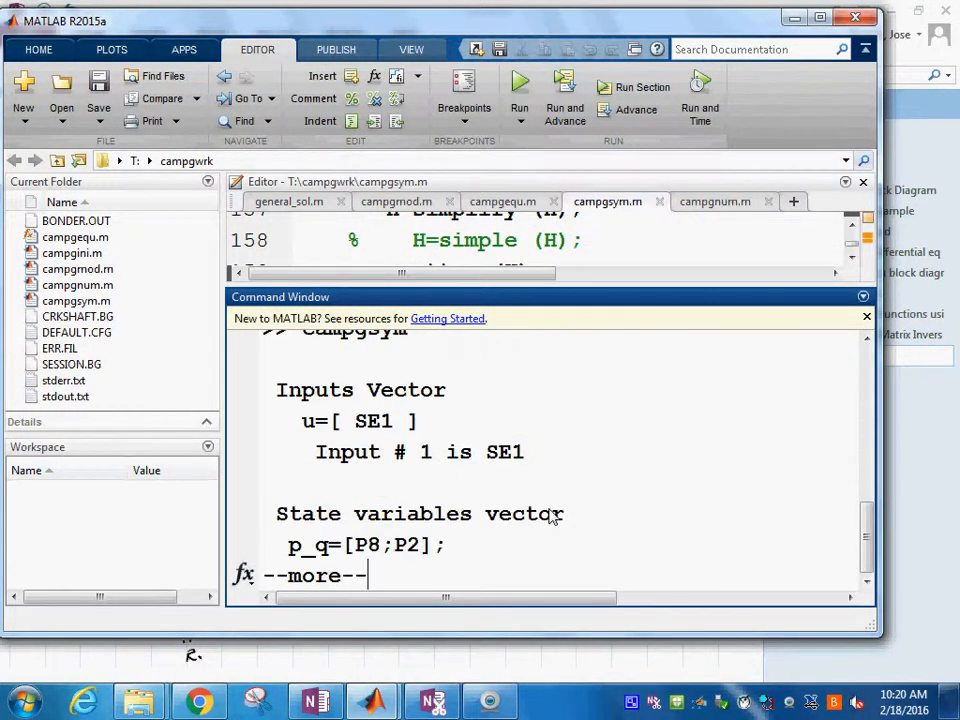
{"action": "key", "text": "space"}
{"action": "key", "text": "space"}
{"action": "key", "text": "space"}
{"action": "key", "text": "space"}
{"action": "key", "text": "space"}
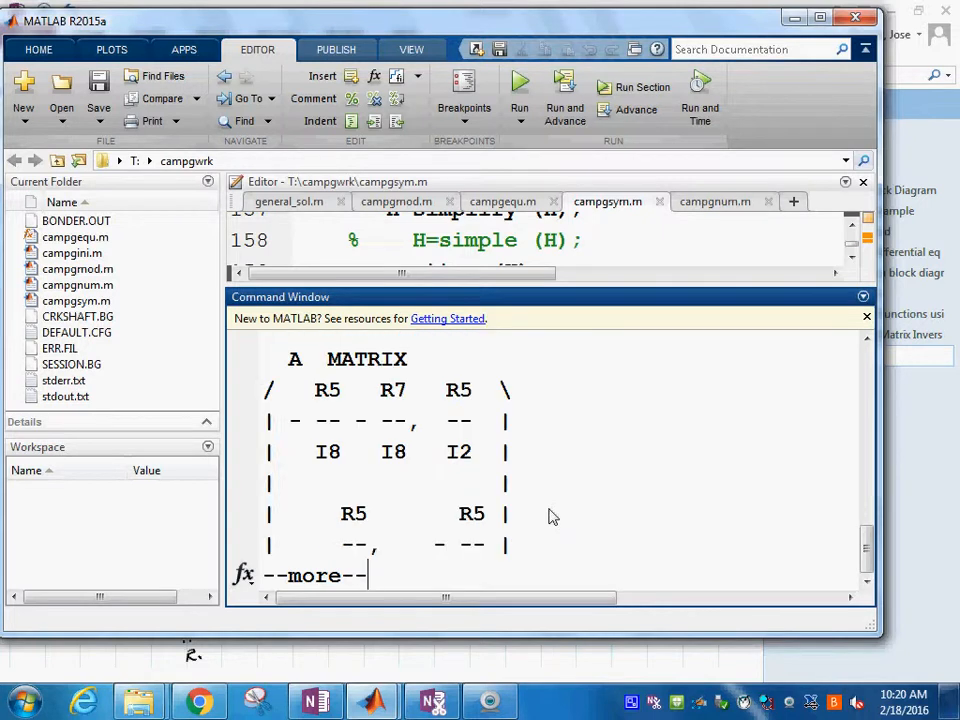
{"action": "key", "text": "space"}
{"action": "key", "text": "space"}
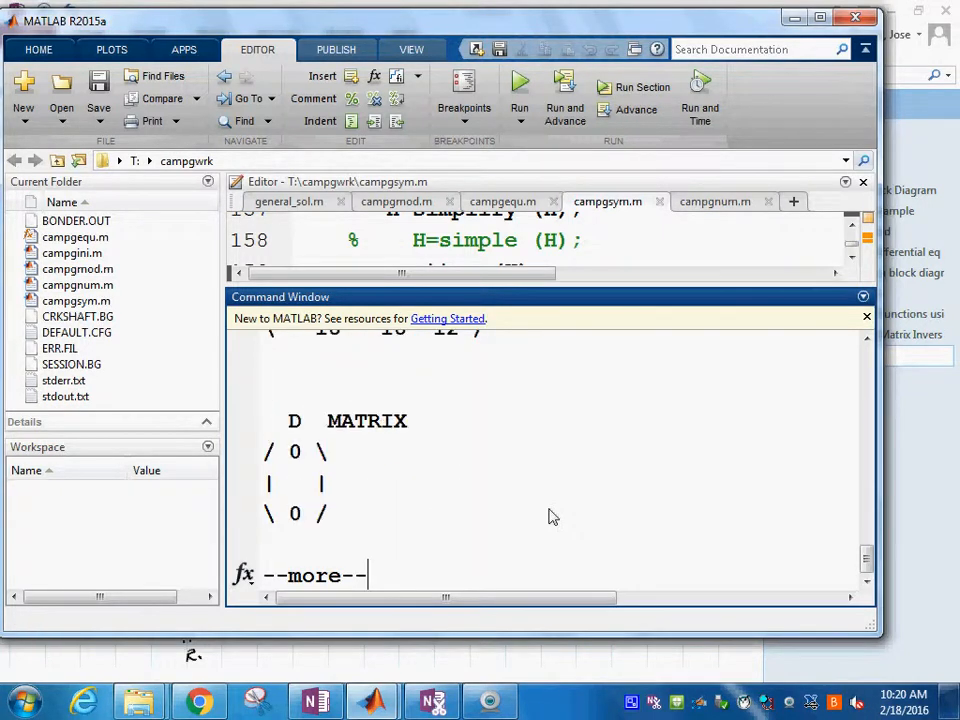
{"action": "key", "text": "space"}
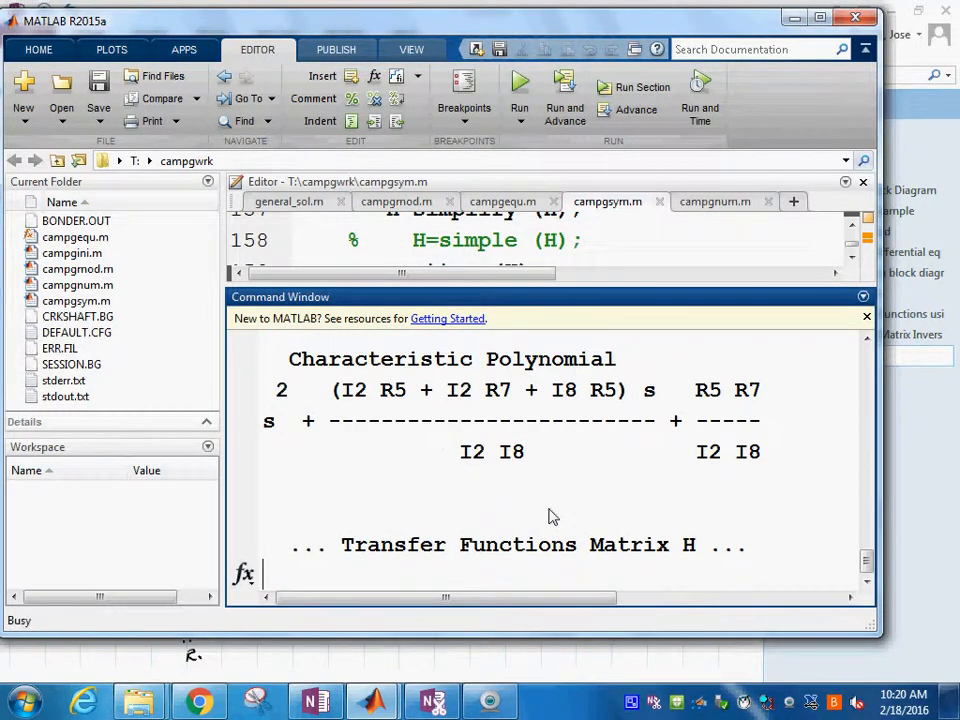
{"action": "key", "text": "space"}
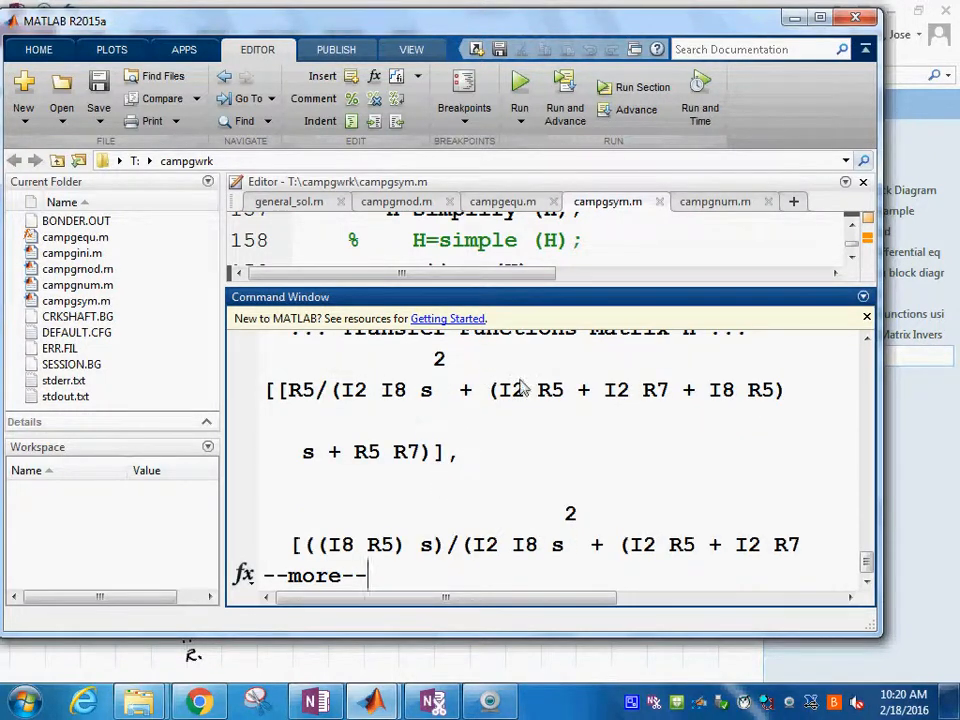
{"action": "key", "text": "space"}
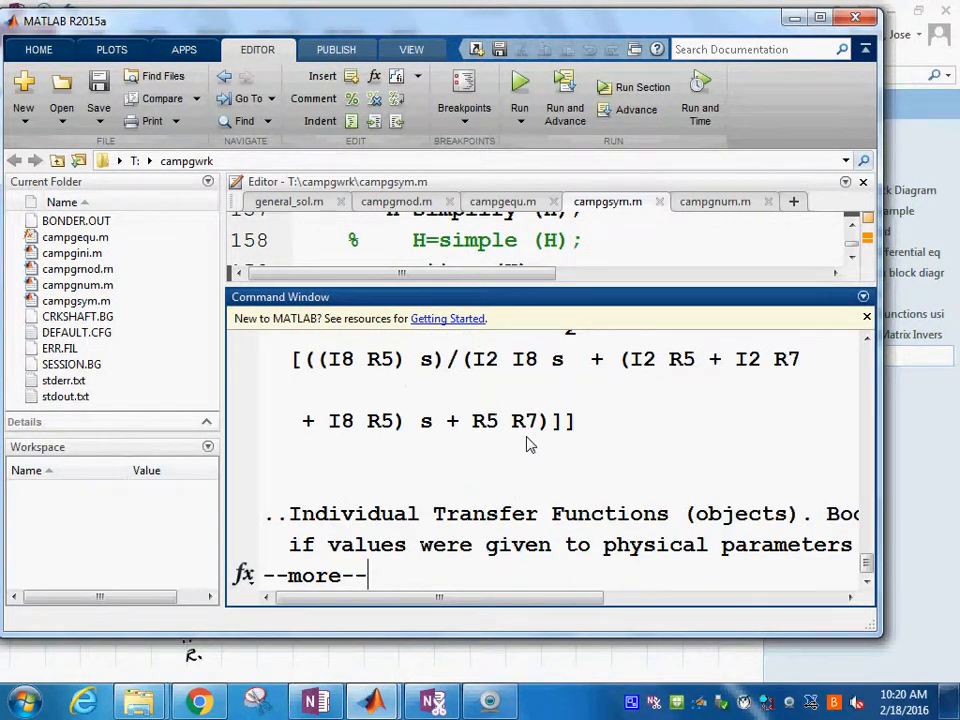
- Examine the characteristic polynomial and both entries of transfer functions matrix H, and advance the paged output to the script's pause
{"action": "scroll", "coordinate": [530, 445], "scroll_direction": "up", "scroll_amount": 1}
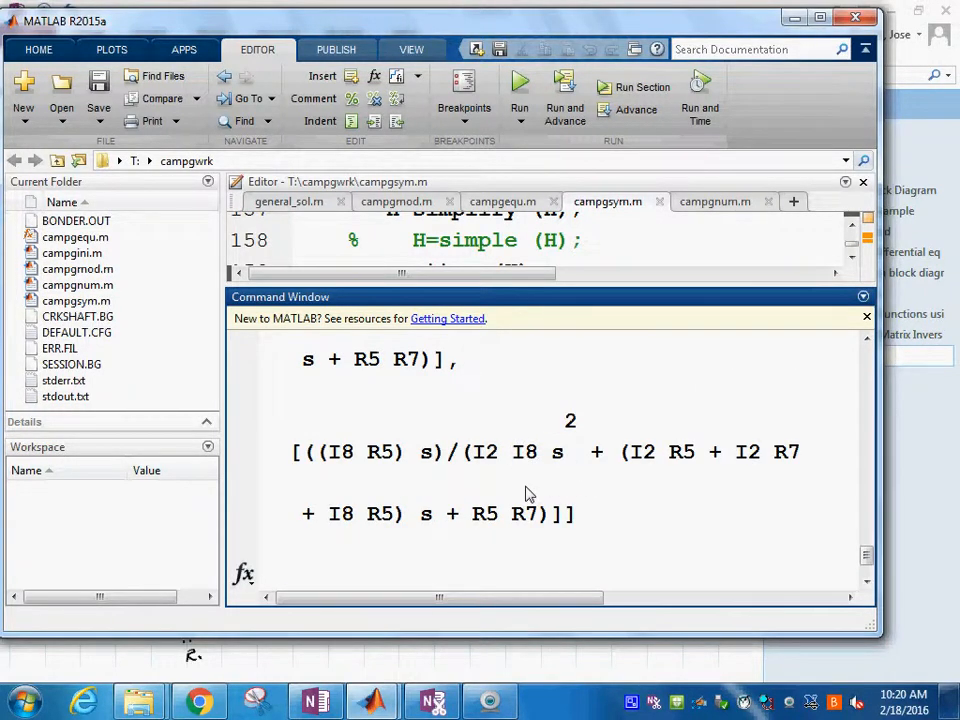
{"action": "scroll", "coordinate": [530, 494], "scroll_direction": "up", "scroll_amount": 3}
{"action": "scroll", "coordinate": [529, 494], "scroll_direction": "up", "scroll_amount": 3}
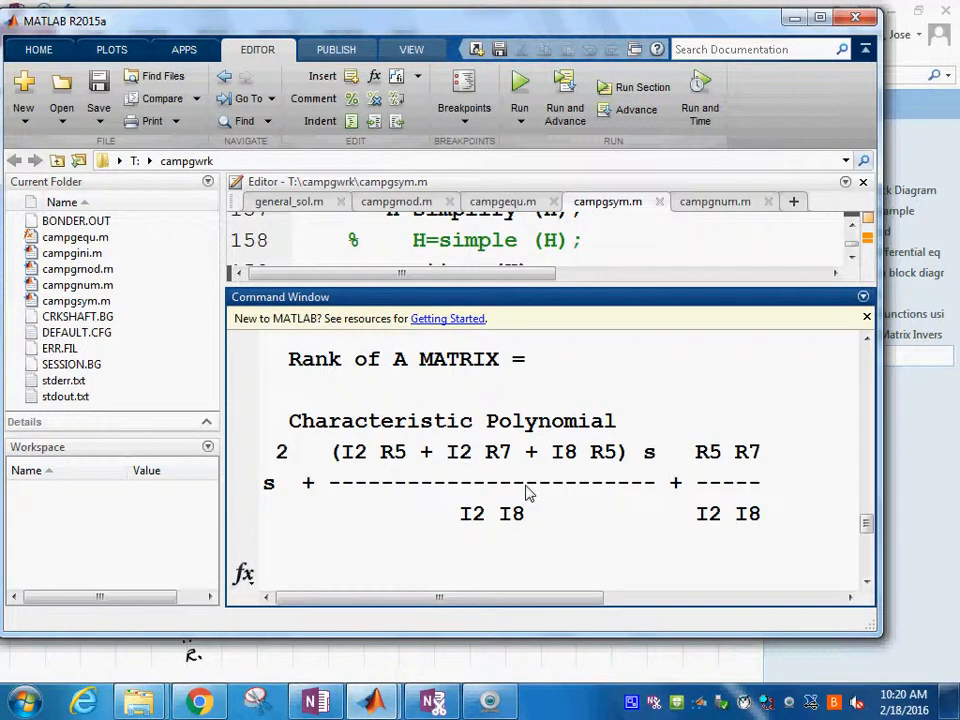
{"action": "scroll", "coordinate": [529, 494], "scroll_direction": "down", "scroll_amount": 3}
{"action": "scroll", "coordinate": [529, 494], "scroll_direction": "up", "scroll_amount": 3}
{"action": "scroll", "coordinate": [529, 494], "scroll_direction": "down", "scroll_amount": 3}
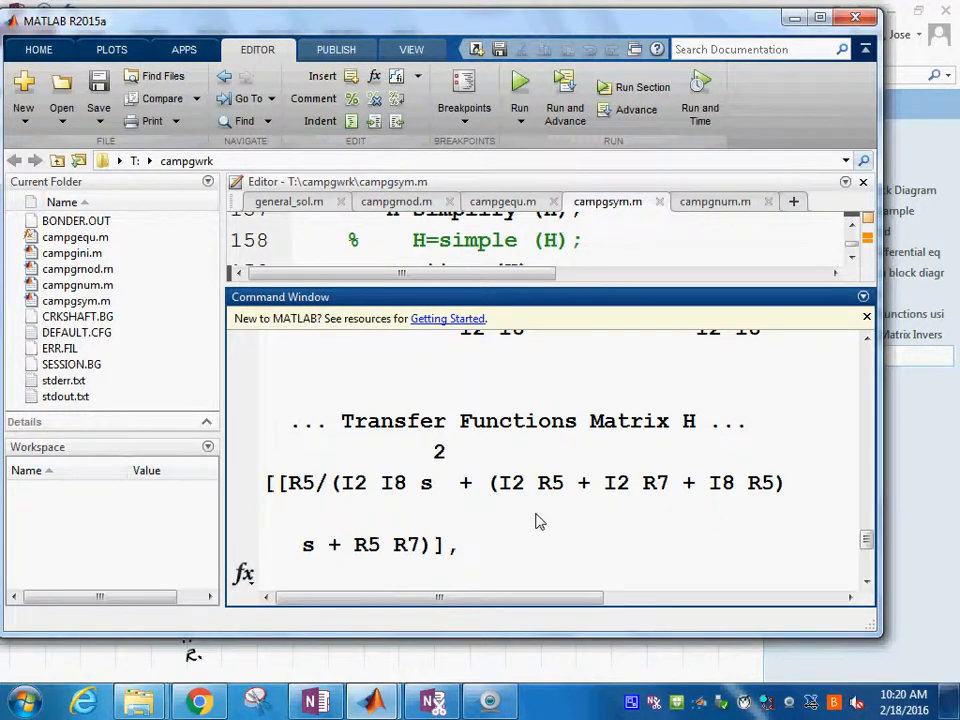
{"action": "scroll", "coordinate": [537, 520], "scroll_direction": "down", "scroll_amount": 3}
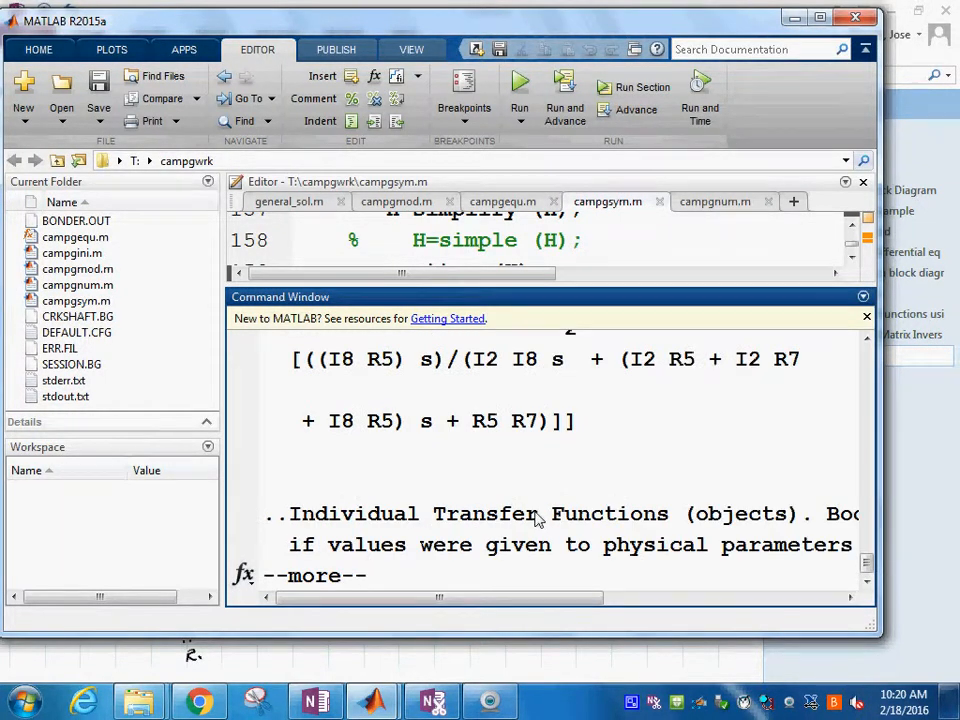
{"action": "scroll", "coordinate": [537, 520], "scroll_direction": "up", "scroll_amount": 1}
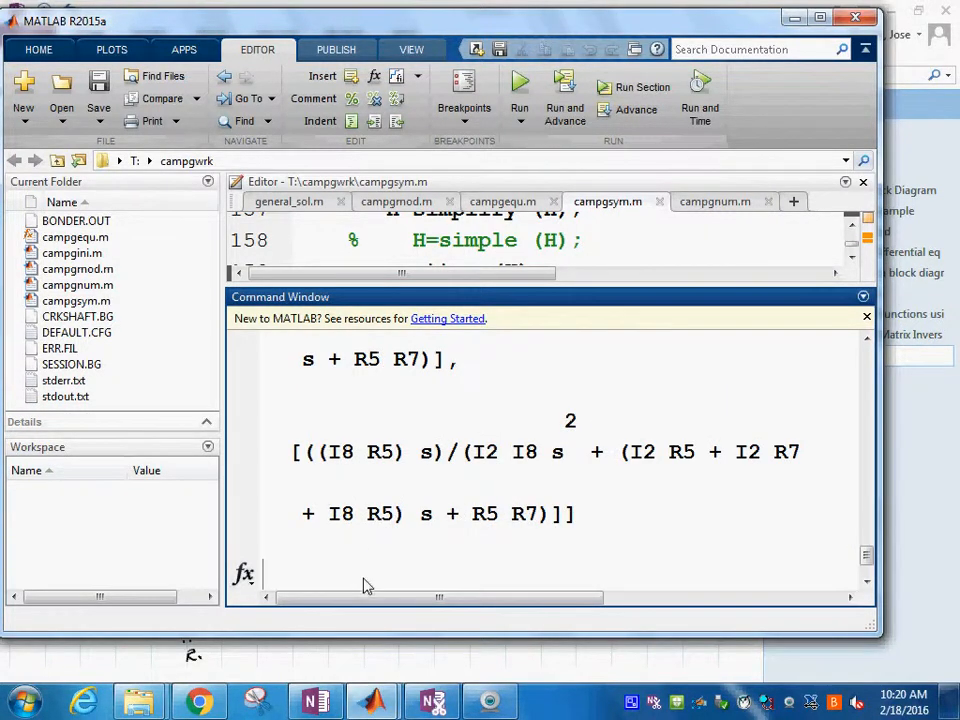
{"action": "scroll", "coordinate": [365, 587], "scroll_direction": "down", "scroll_amount": 1}
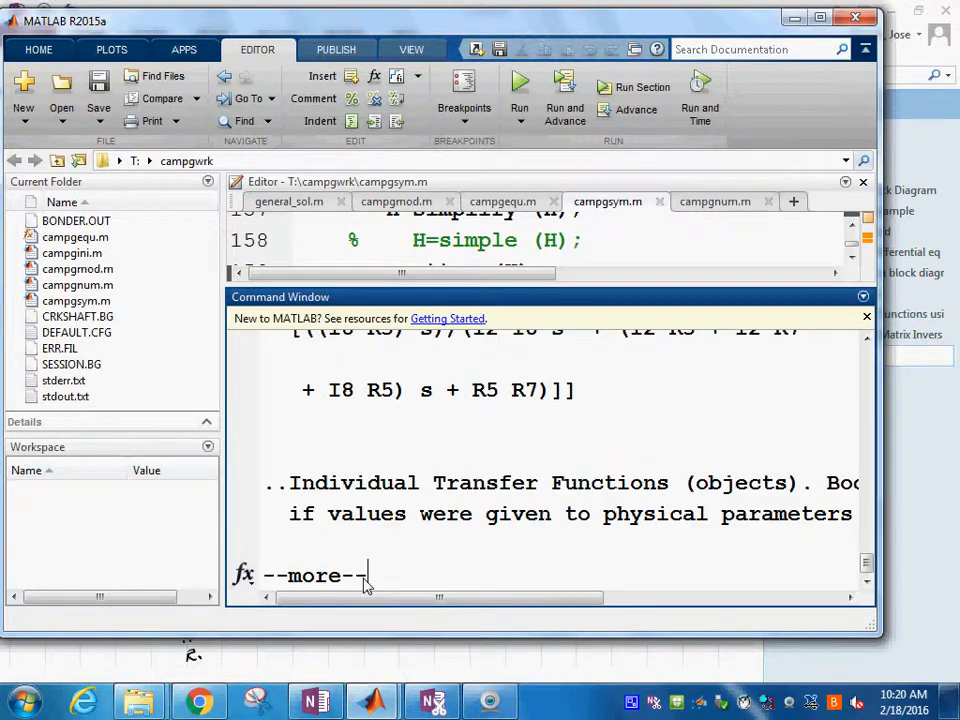
{"action": "key", "text": "Return"}
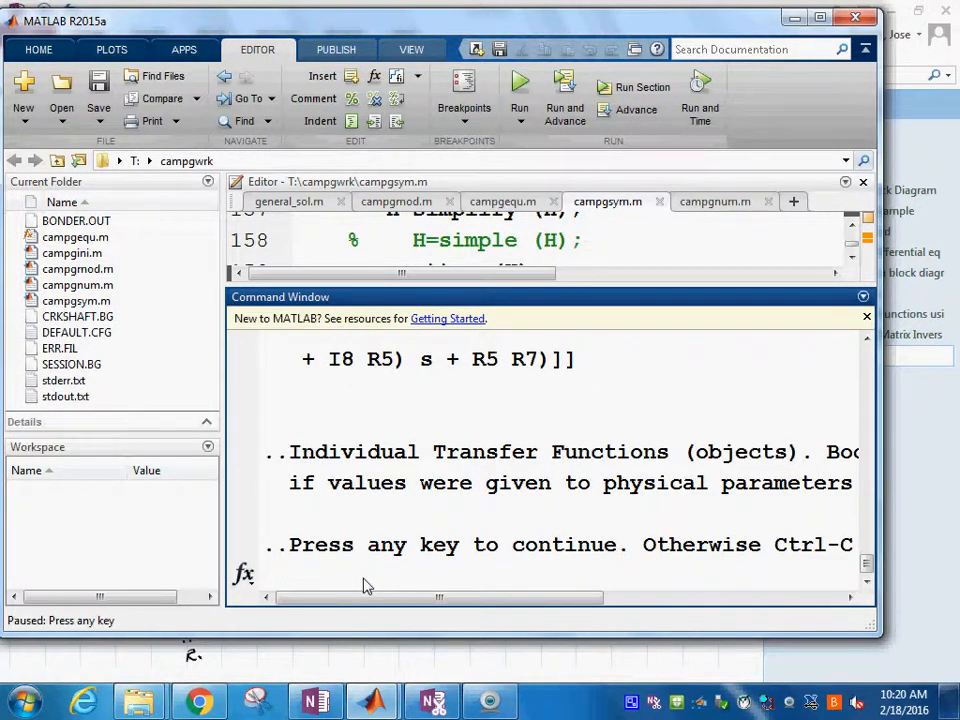
{"action": "key", "text": "Return"}
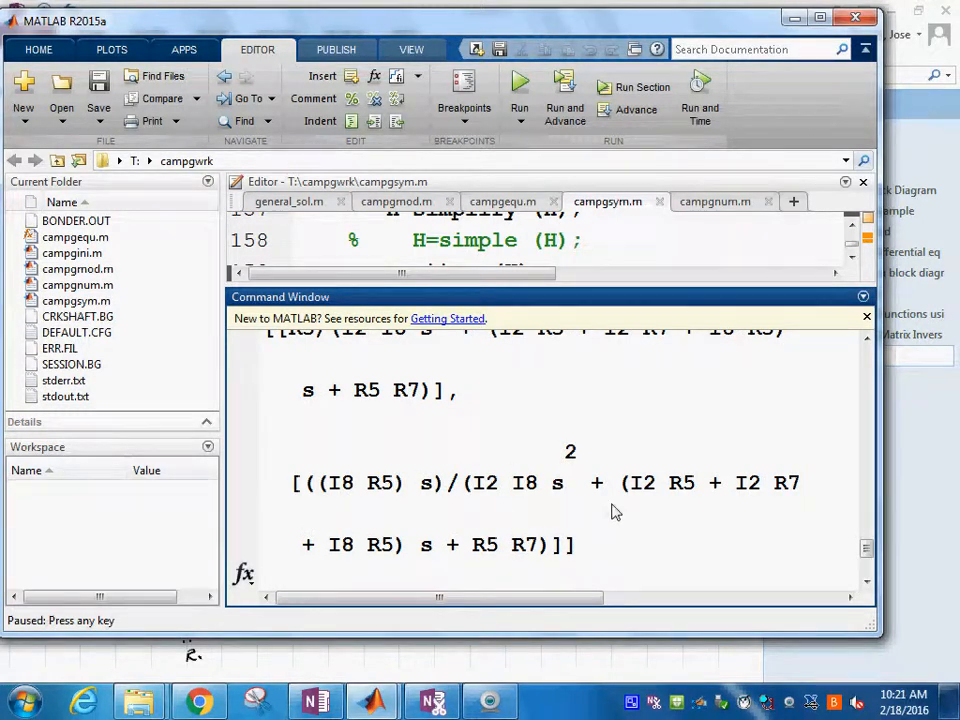
{"action": "right_click", "coordinate": [629, 705]}
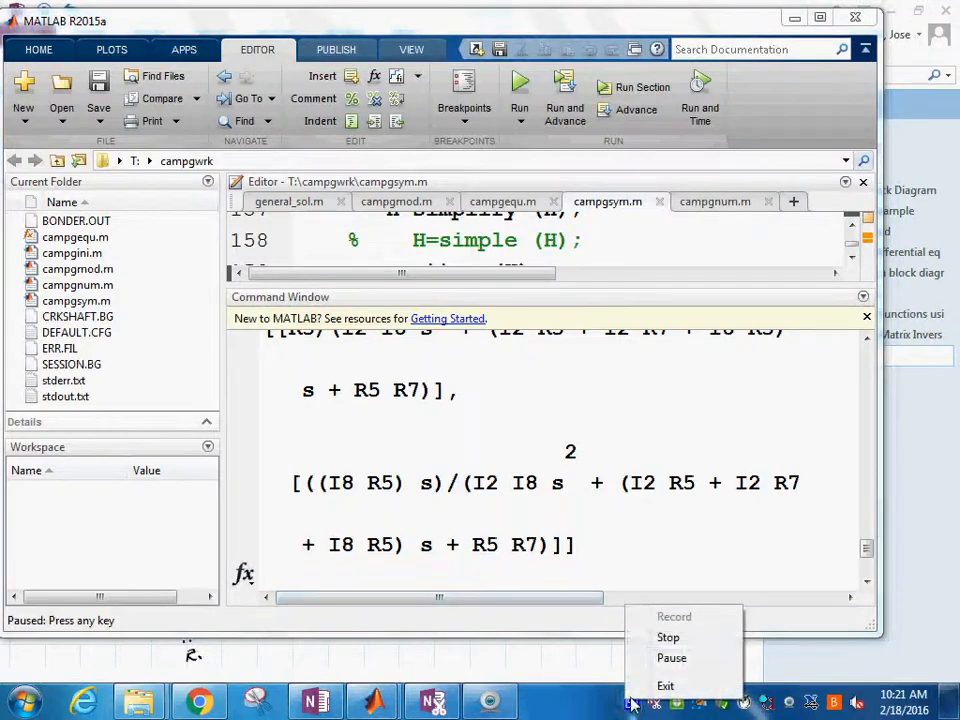